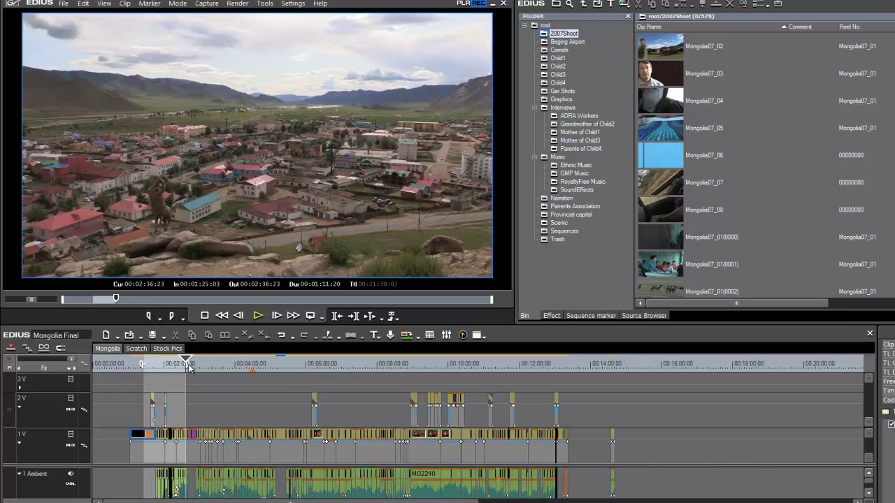
# Drag the Out point to the end of Mongolia Final, then preview around 5:26 and 6:43.
pyautogui.moveTo(187, 369); pyautogui.dragTo(587, 405)
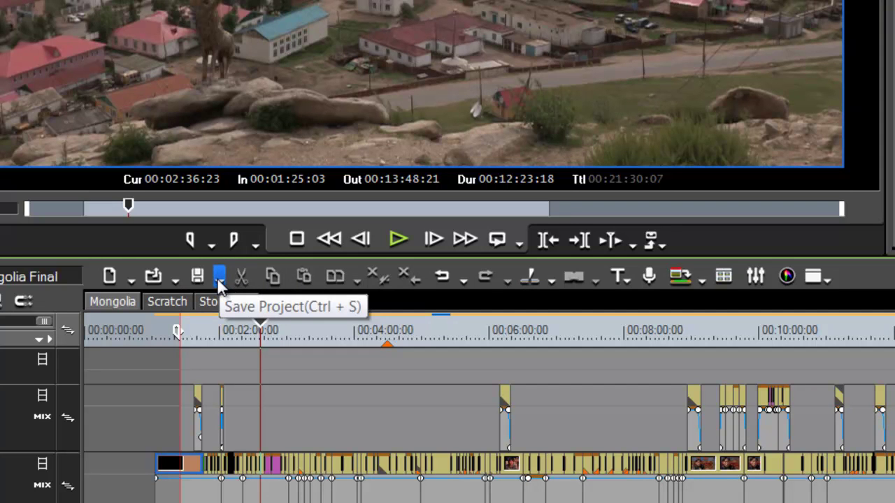
pyautogui.click(219, 279)
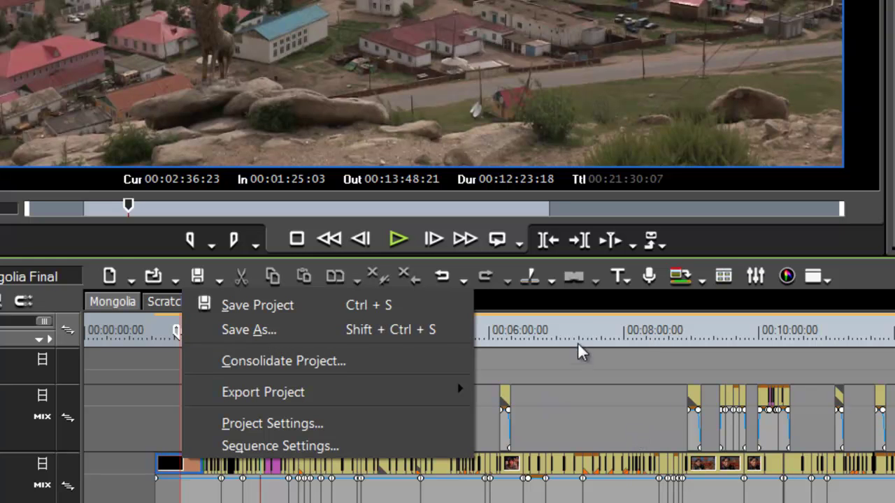
pyautogui.moveTo(582, 337); pyautogui.dragTo(580, 361)
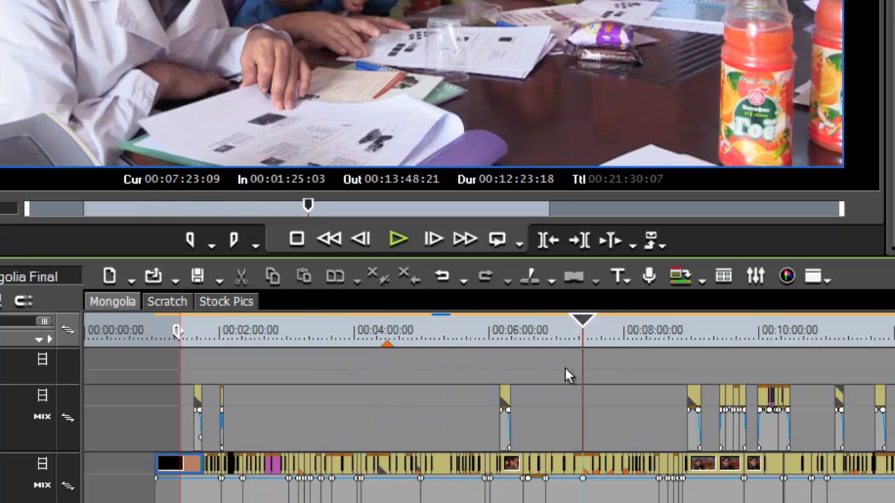
pyautogui.click(453, 338)
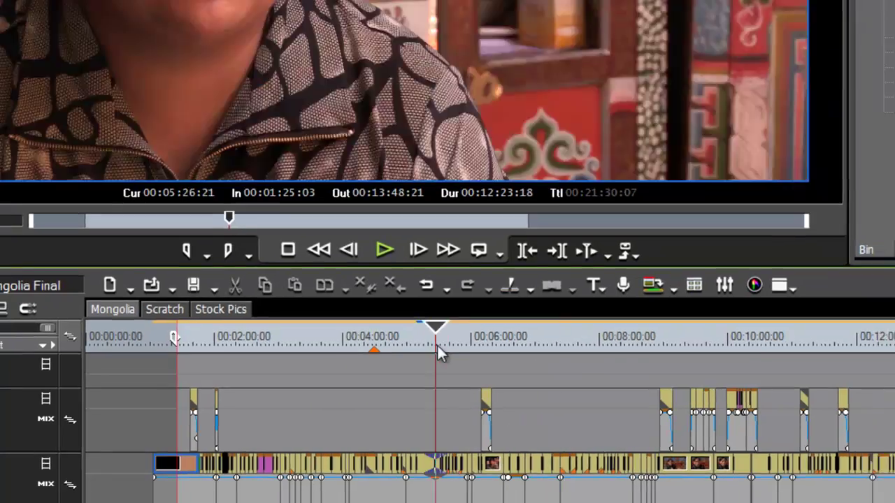
pyautogui.moveTo(436, 345); pyautogui.dragTo(520, 353)
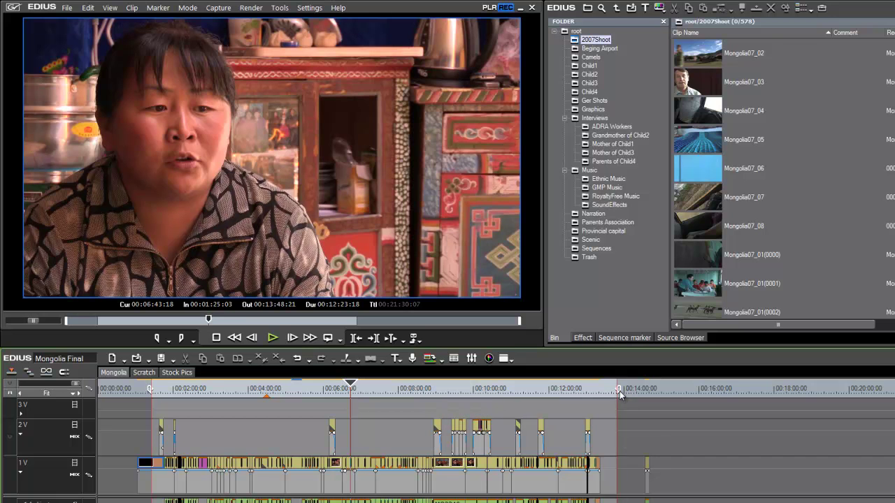
# Mark 00:01:28:15 to 00:13:21:20 as In–Out and open Print to File (F11).
pyautogui.moveTo(619, 393); pyautogui.dragTo(604, 399)
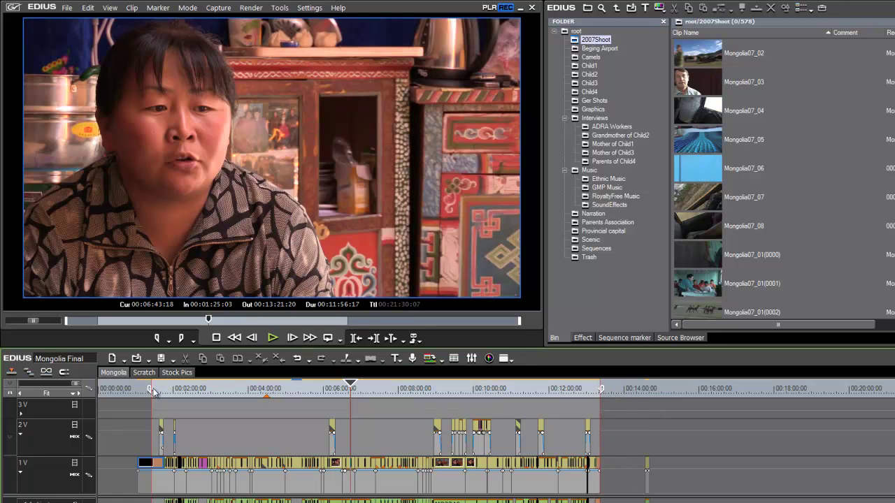
pyautogui.moveTo(151, 391); pyautogui.dragTo(153, 394)
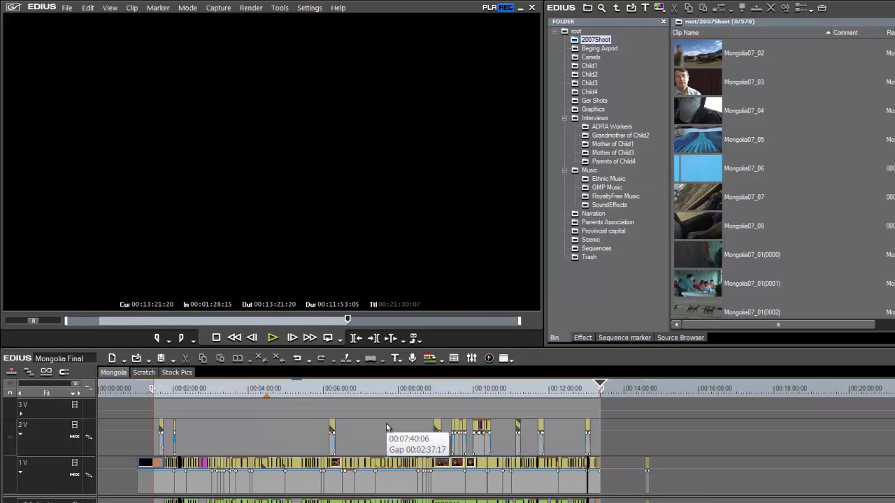
pyautogui.press('F11')
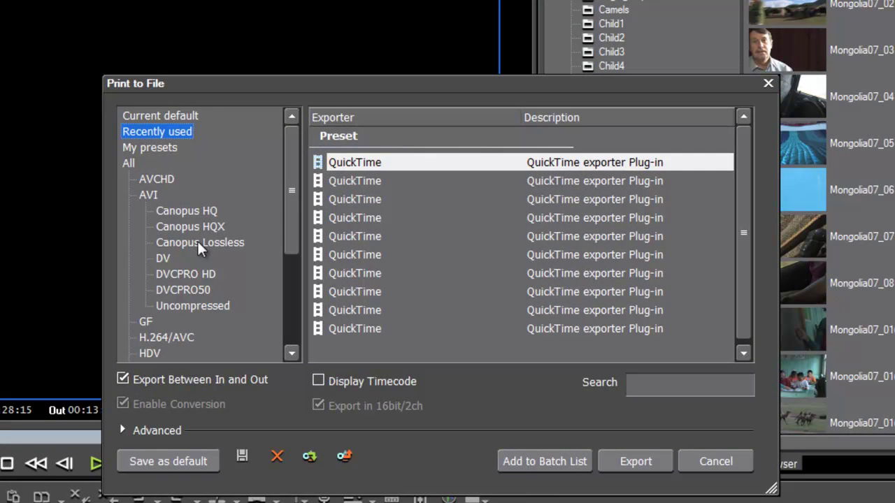
# Look at Canopus Lossless, then select AVI Canopus HQ to list its Fine, Standard and Offline presets.
pyautogui.click(197, 241)
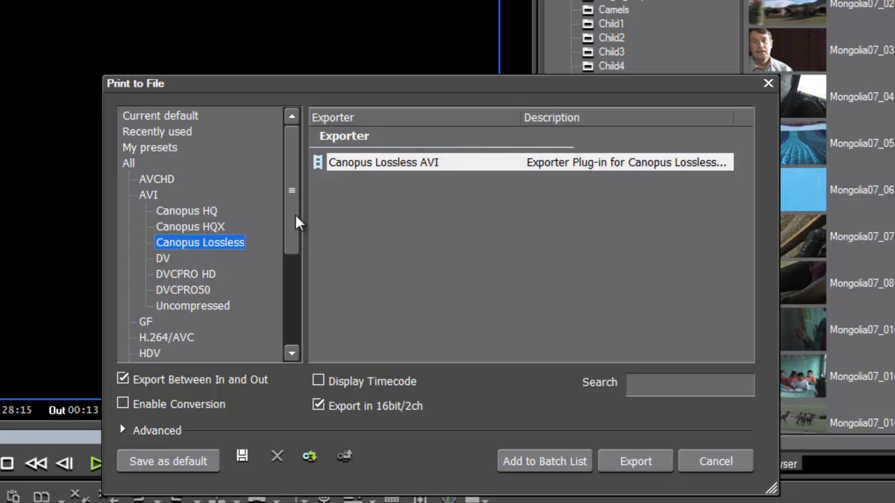
pyautogui.click(201, 210)
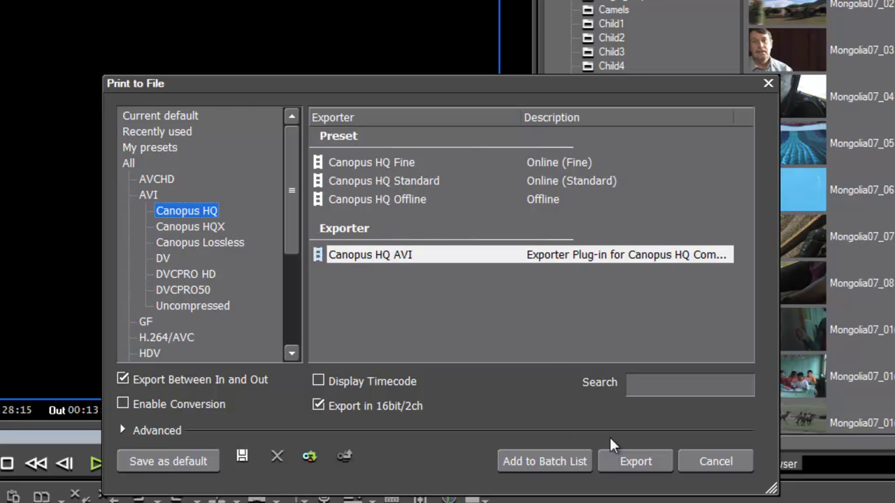
# Choose Online (Fine) quality, then create and open a Mongolia Backups folder on drive E:.
pyautogui.click(639, 462)
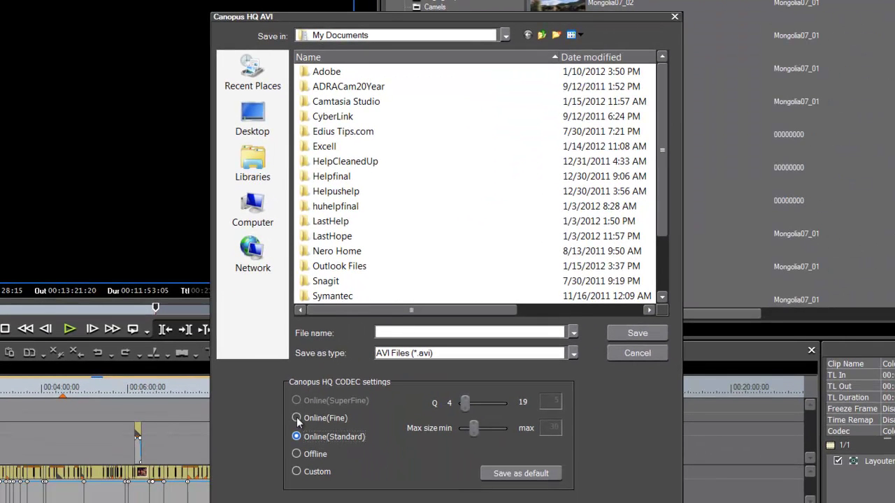
pyautogui.click(297, 418)
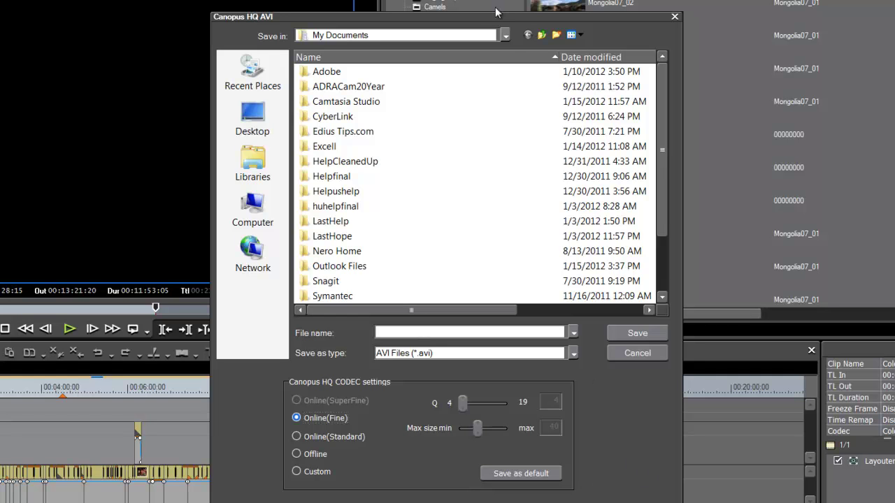
pyautogui.click(505, 35)
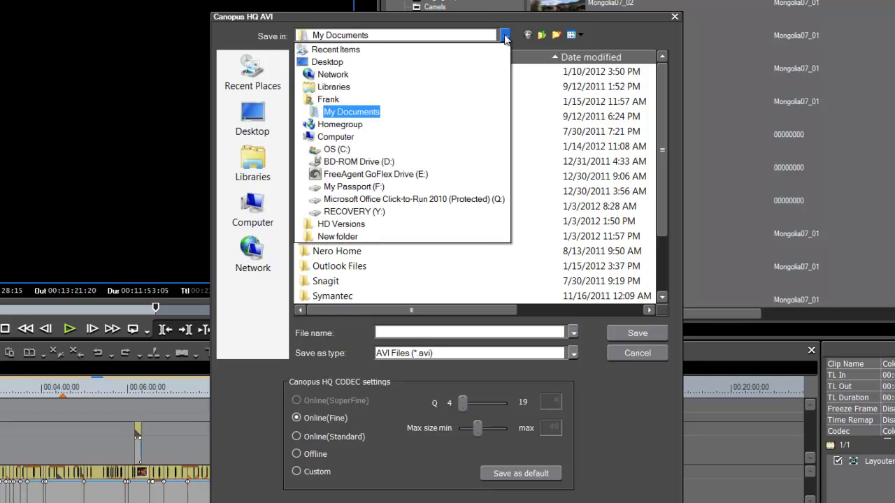
pyautogui.click(407, 178)
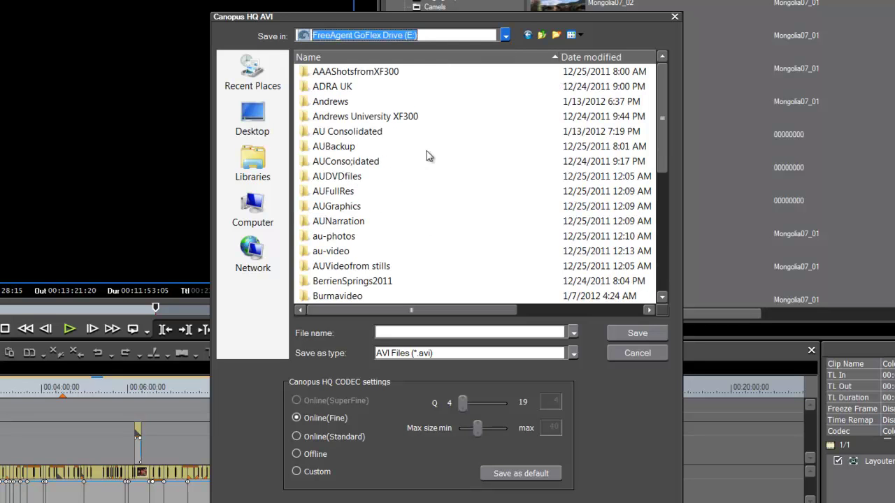
pyautogui.click(557, 37)
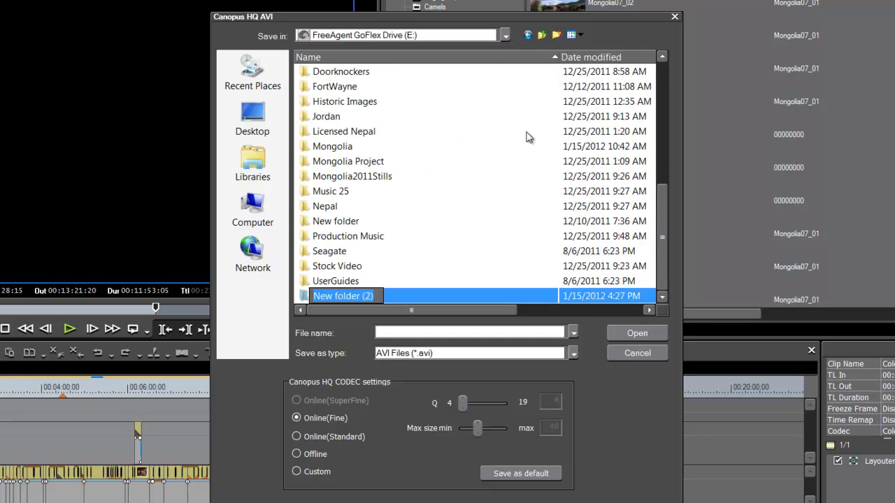
pyautogui.write('Mongo')
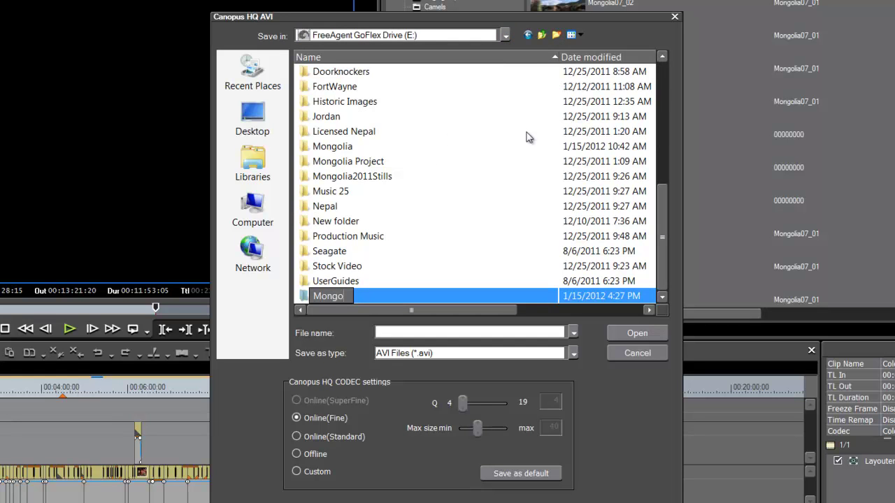
pyautogui.write('lia Ba')
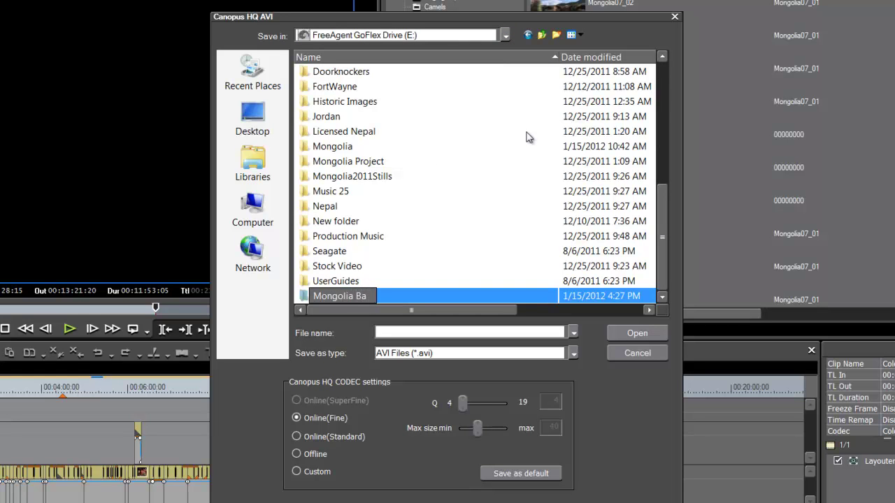
pyautogui.write('ckups')
pyautogui.press('Return')
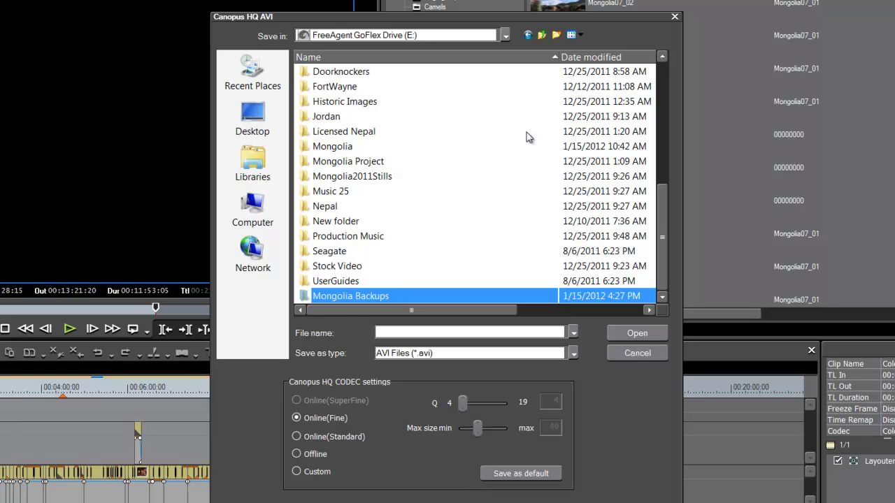
pyautogui.doubleClick(324, 298)
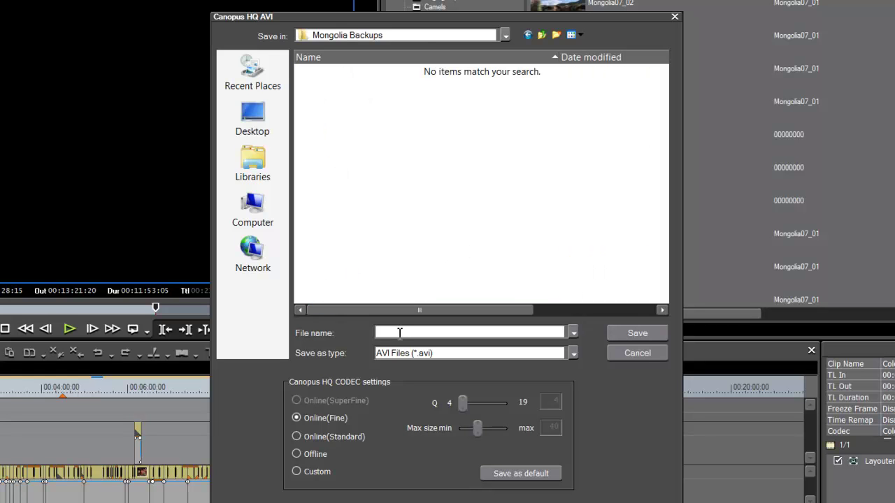
# Name the file mongolia and save it to render the Canopus HQ AVI.
pyautogui.click(390, 333)
pyautogui.write('mongolia')
pyautogui.click(634, 333)
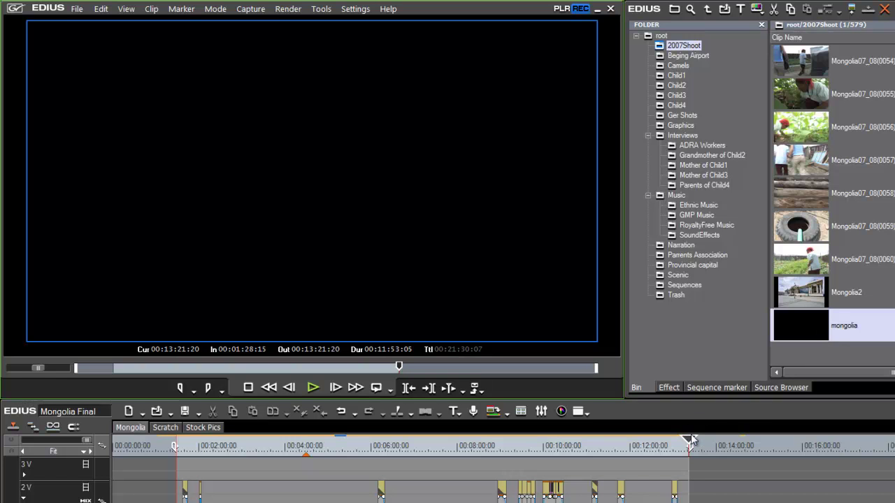
# Reopen Print to File, pick the QuickTime category and export with the QuickTime exporter.
pyautogui.press('F11')
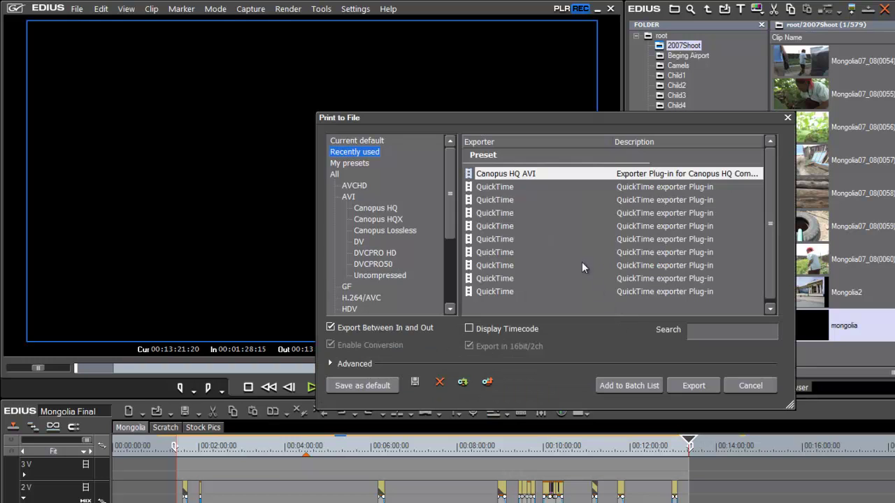
pyautogui.scroll(-4, 446, 206)
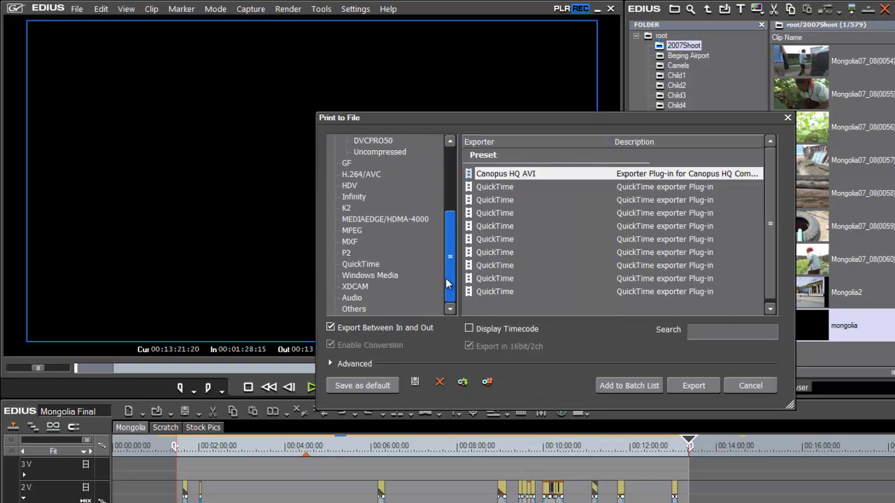
pyautogui.click(358, 266)
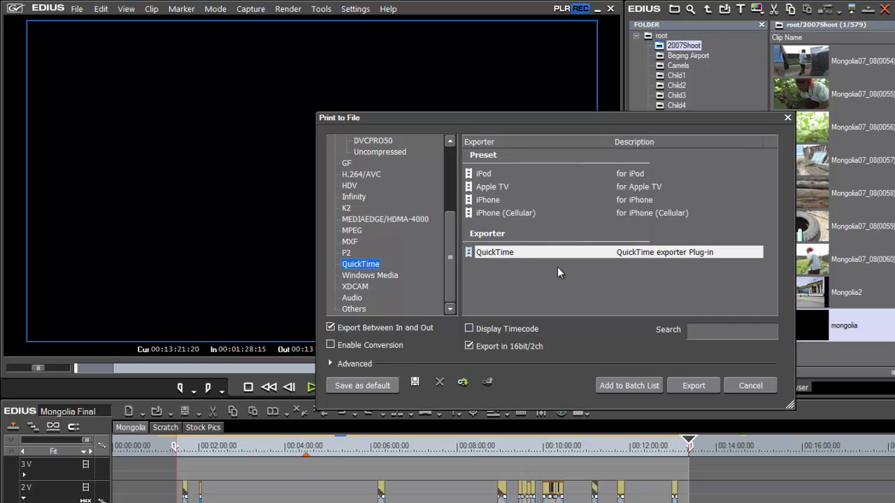
pyautogui.click(695, 385)
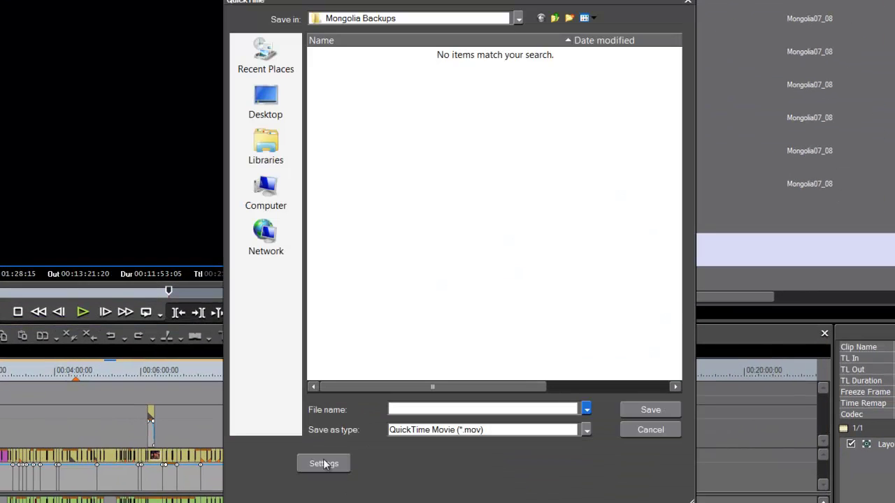
# Set QuickTime video compression to Best quality with multi-pass encoding.
pyautogui.click(323, 464)
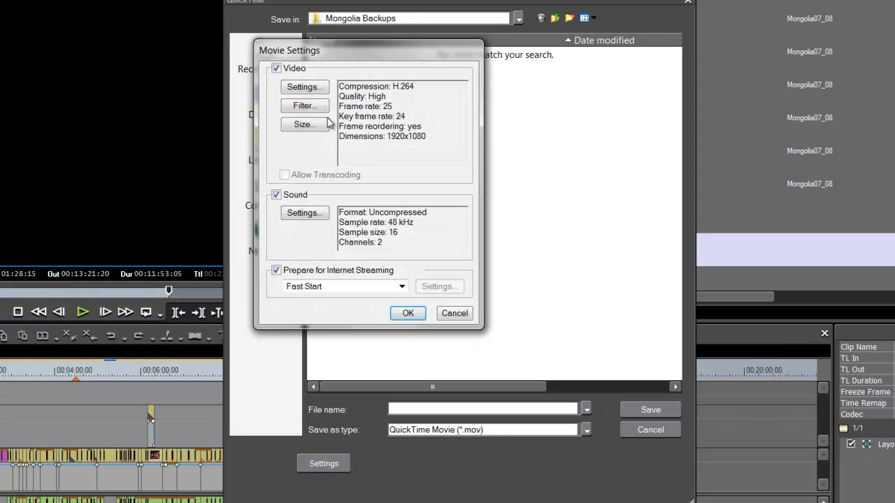
pyautogui.click(308, 88)
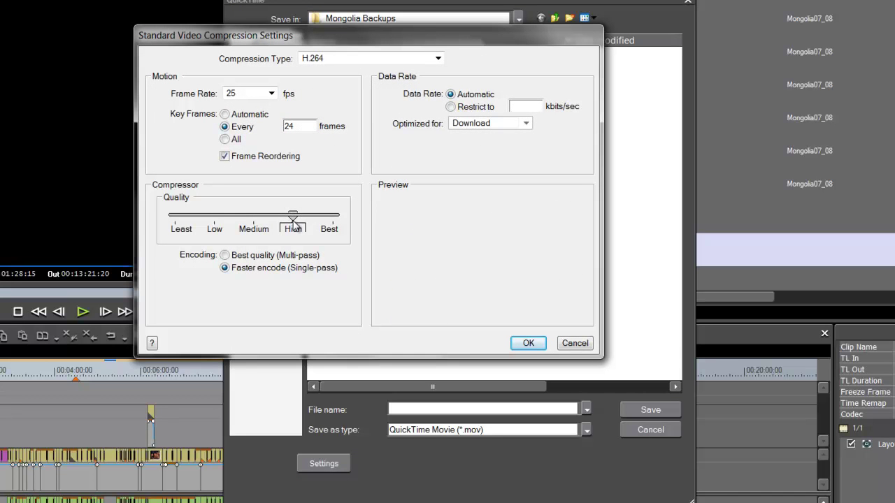
pyautogui.moveTo(296, 229); pyautogui.dragTo(348, 231)
pyautogui.click(225, 255)
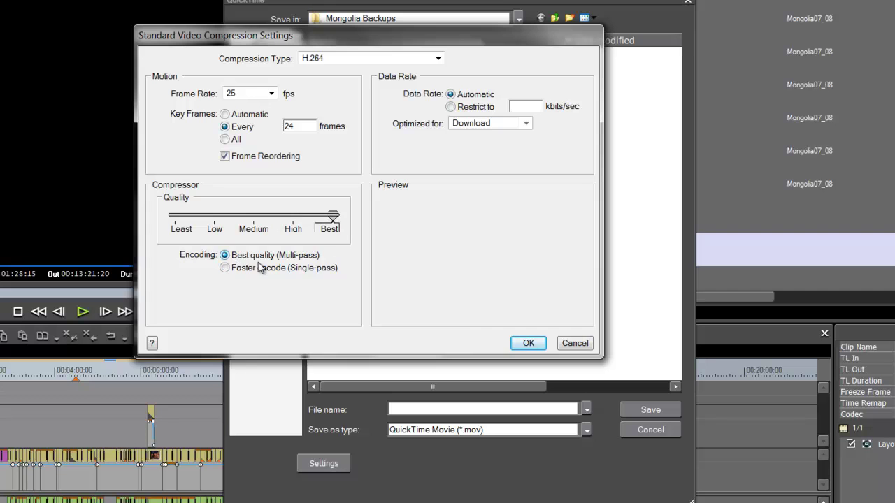
pyautogui.click(528, 344)
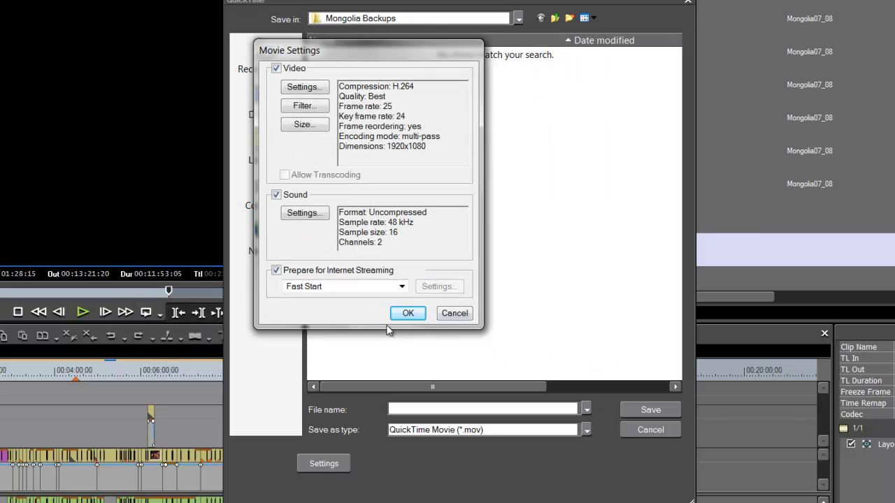
pyautogui.click(408, 313)
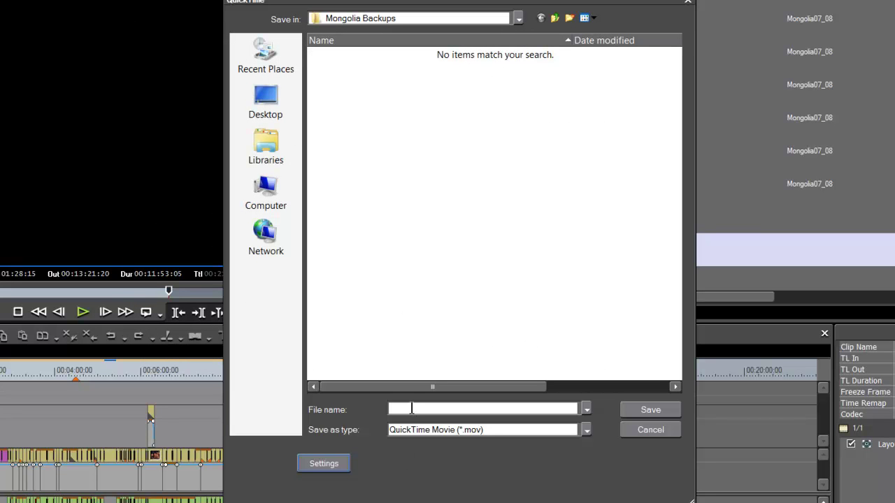
# Name the QuickTime file mongolia and save it to start rendering.
pyautogui.click(412, 409)
pyautogui.write('mon')
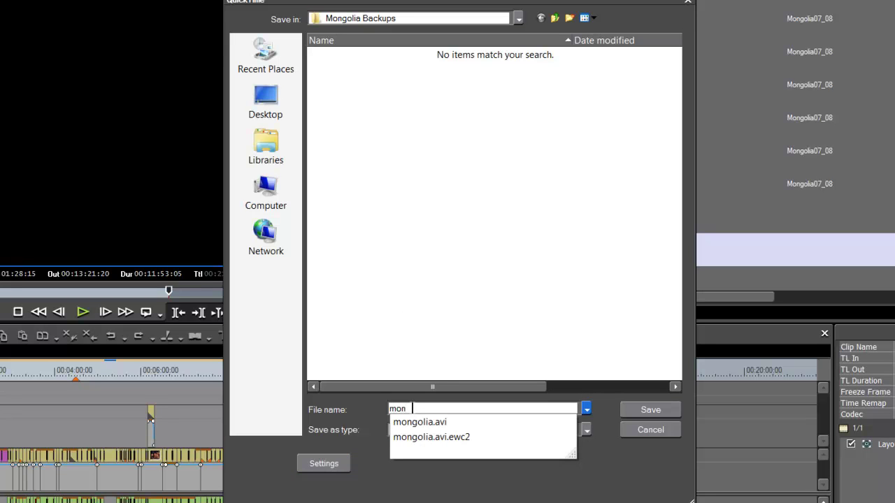
pyautogui.write('golia')
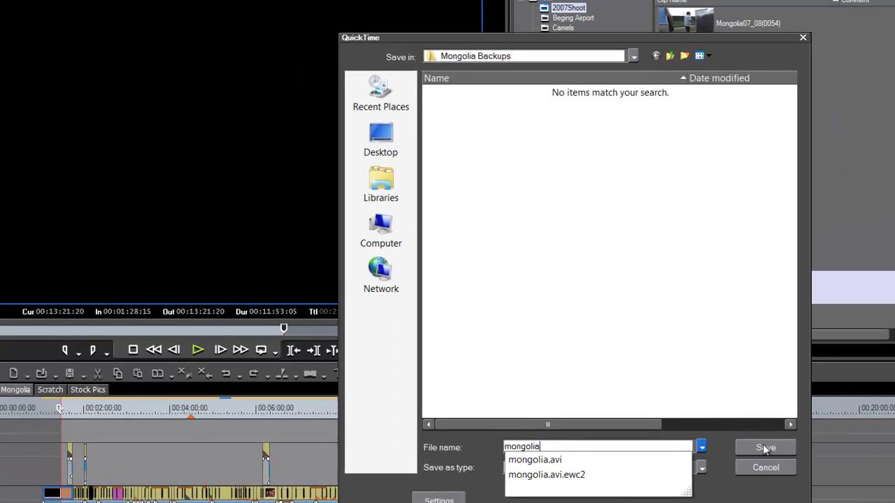
pyautogui.click(650, 409)
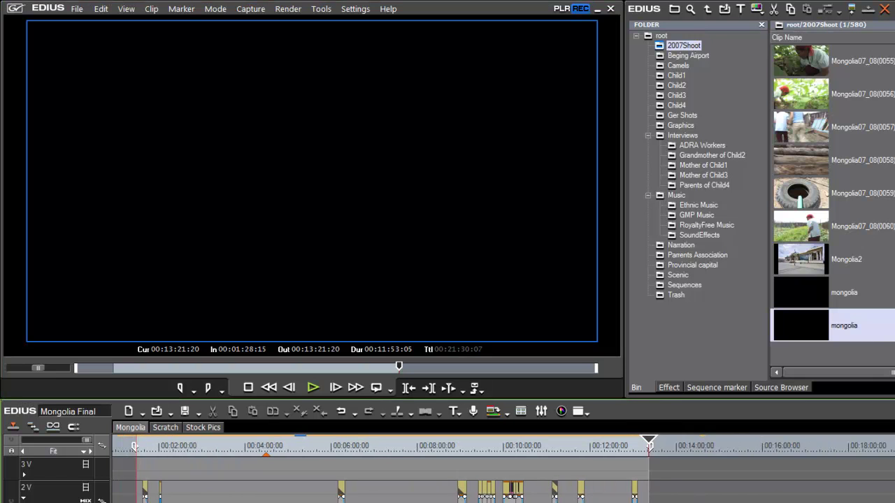
pyautogui.hscroll(-1, 503, 468)
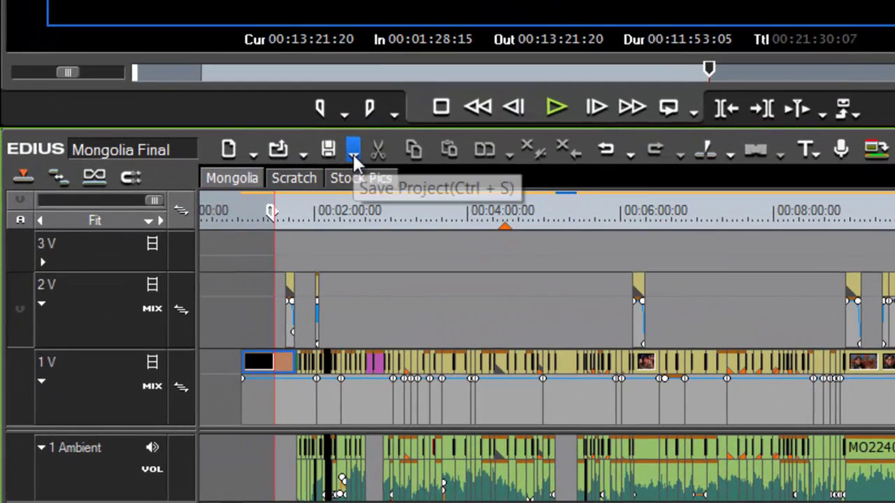
# Open Consolidate Project, cancel it, and jump the timeline to 00:01:59:21 for the sheep pen shot.
pyautogui.click(354, 158)
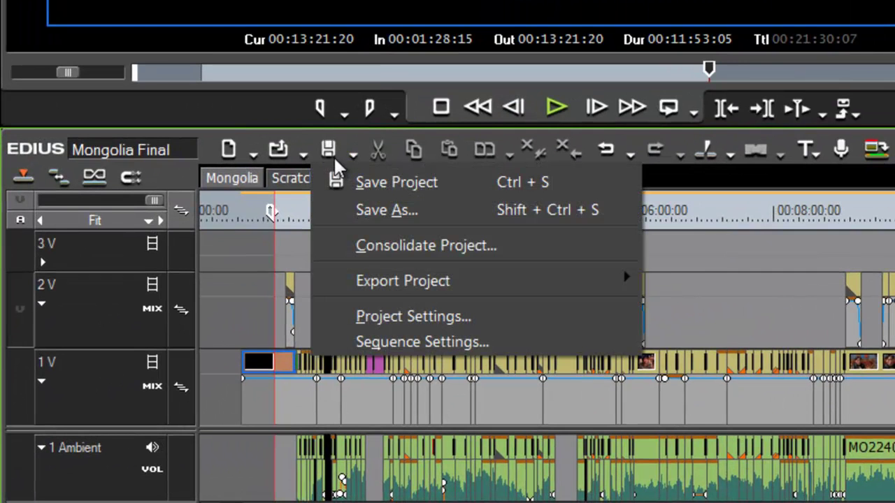
pyautogui.click(419, 248)
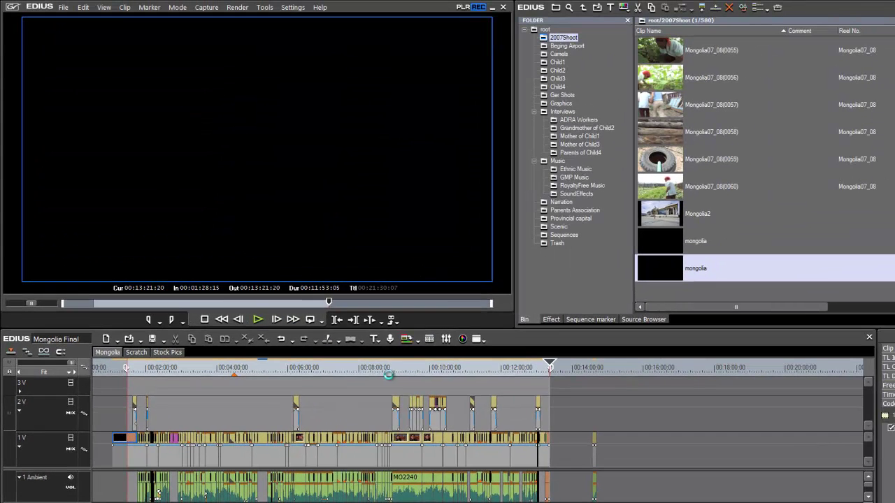
pyautogui.press('Escape')
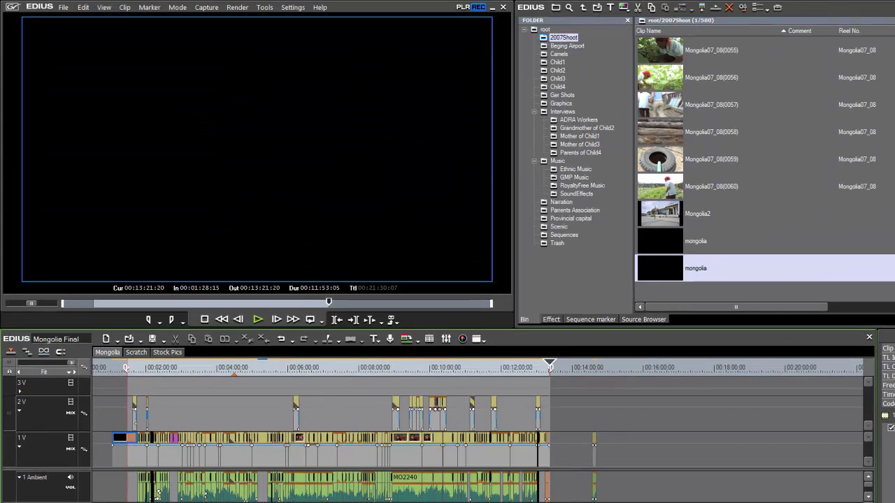
pyautogui.click(147, 367)
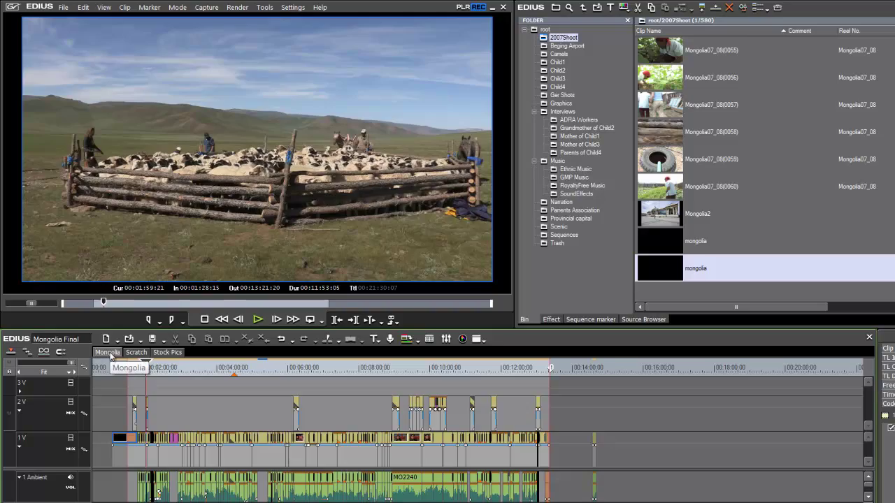
# Switch to the Stock Pics sequence, preview it, and close that sequence.
pyautogui.click(167, 352)
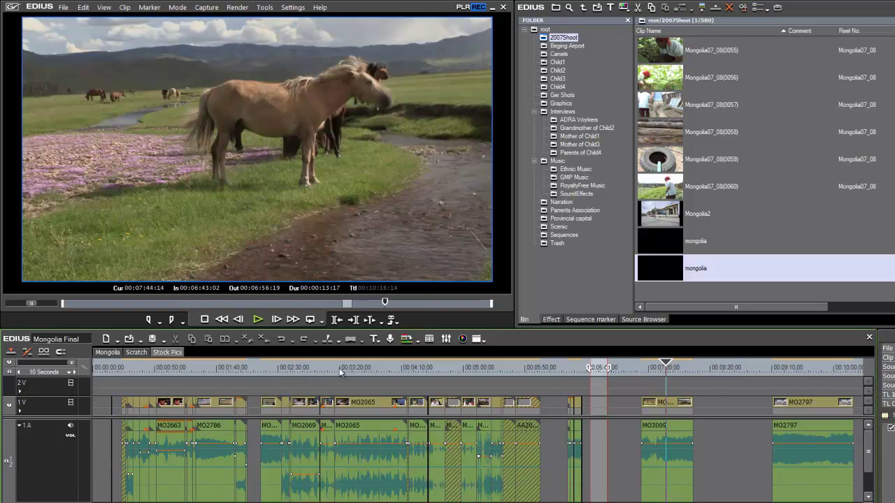
pyautogui.moveTo(189, 367); pyautogui.dragTo(197, 406)
pyautogui.rightClick(171, 355)
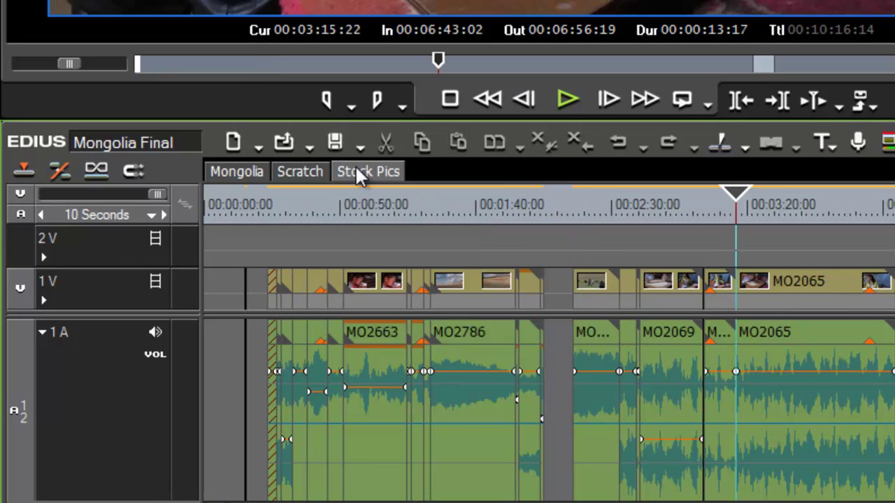
pyautogui.rightClick(355, 168)
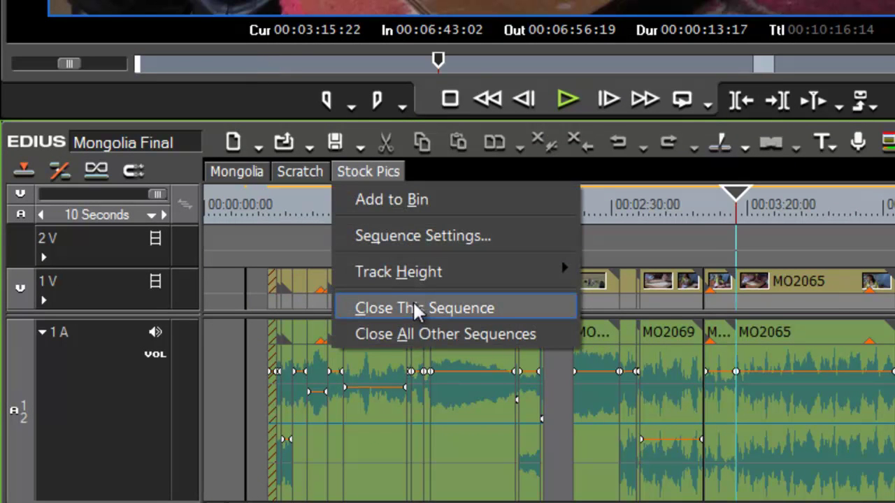
pyautogui.click(443, 306)
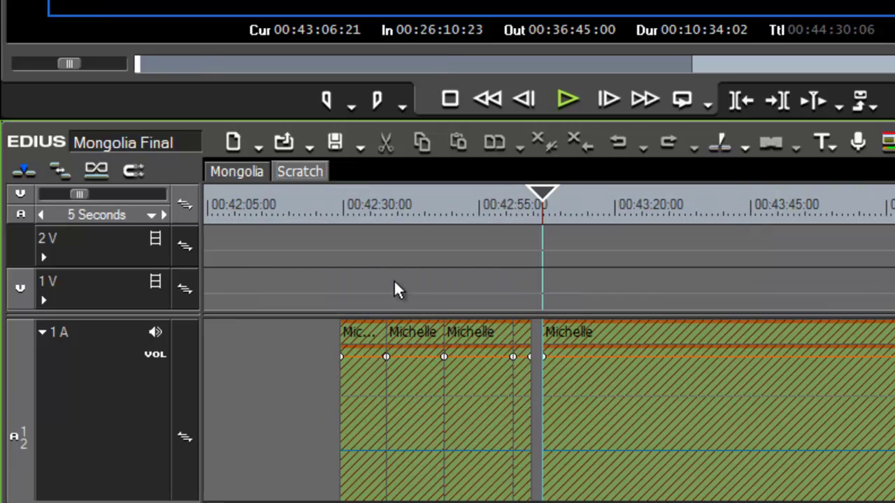
# Close the Scratch sequence and preview the Mongolia edit around 00:02:00.
pyautogui.rightClick(304, 173)
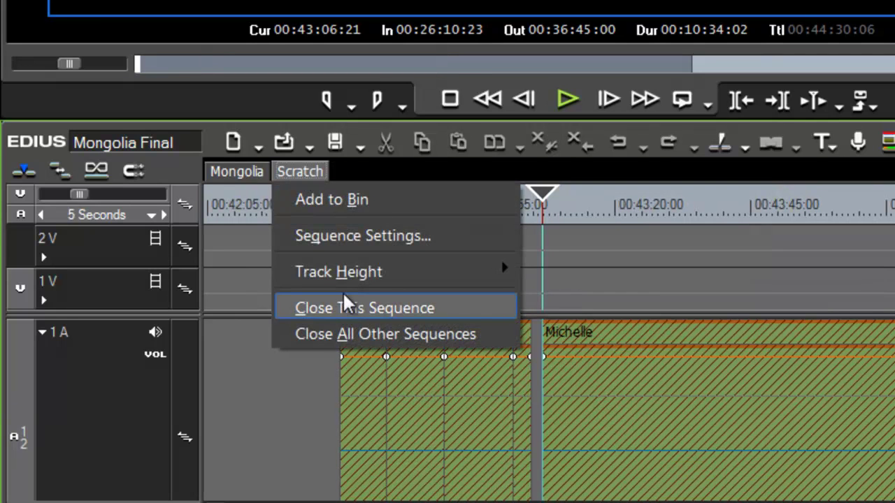
pyautogui.click(342, 310)
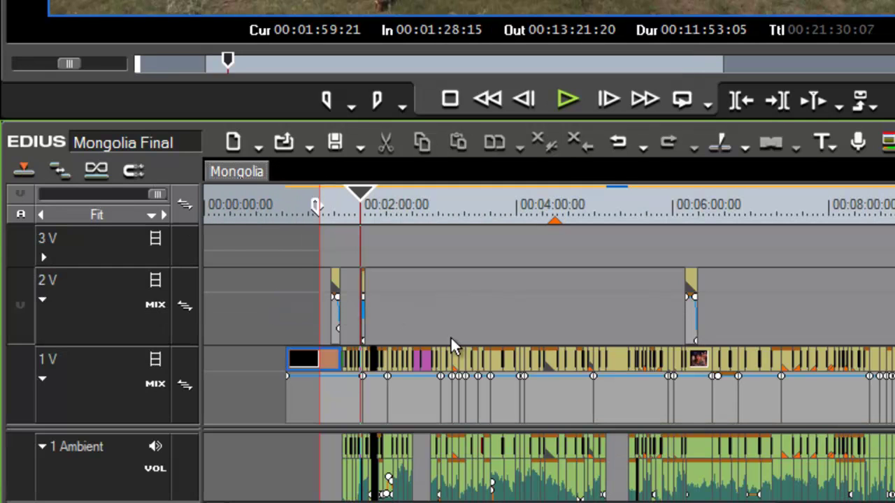
pyautogui.moveTo(318, 375)
pyautogui.moveTo(359, 205); pyautogui.dragTo(382, 204)
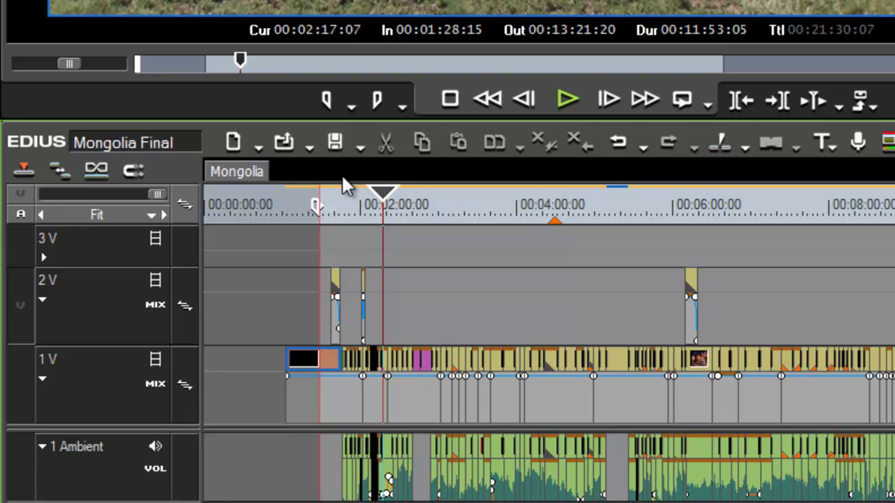
# Open Consolidate Project from the Save button's dropdown.
pyautogui.click(359, 147)
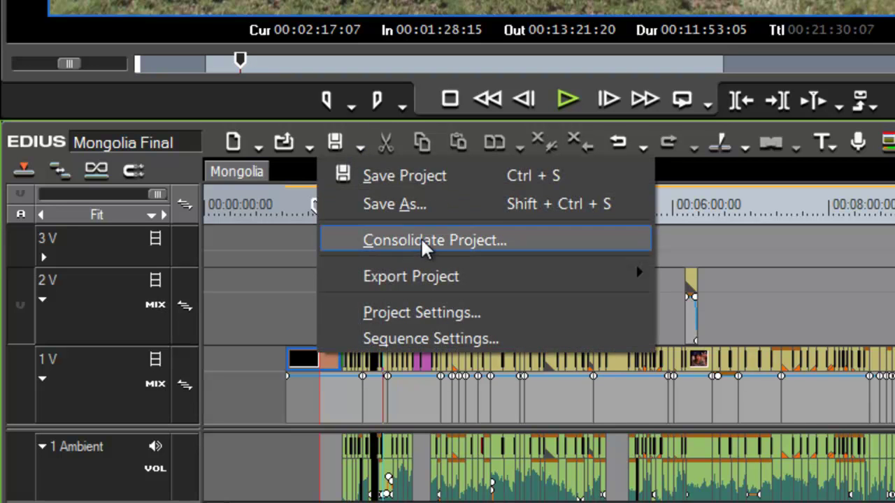
pyautogui.click(464, 245)
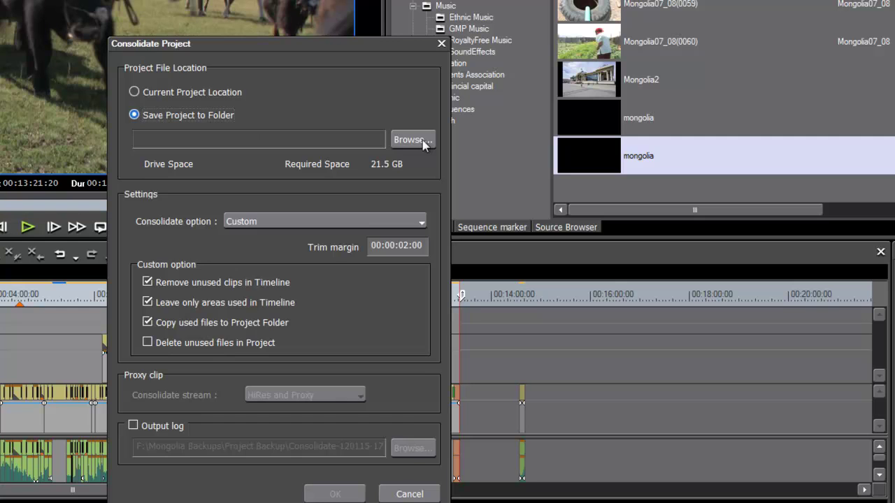
# Set the consolidation destination to Mongolia Backups on FreeAgent GoFlex Drive (E:).
pyautogui.click(410, 141)
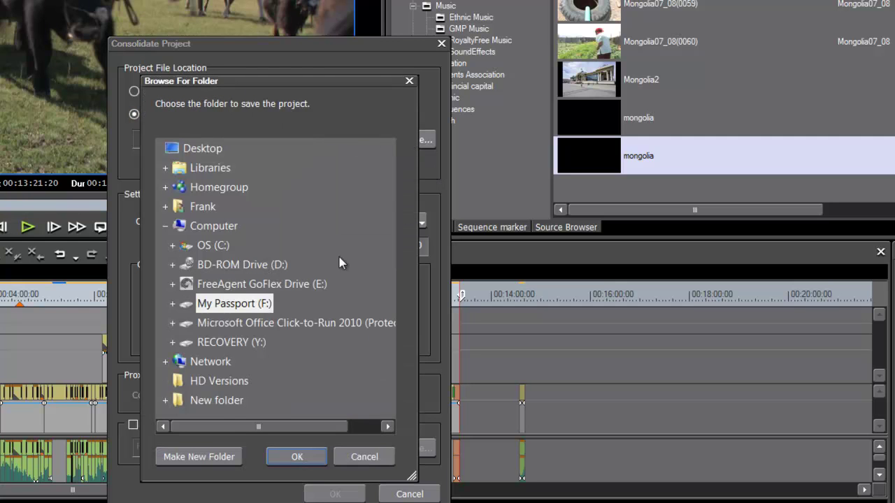
pyautogui.click(264, 280)
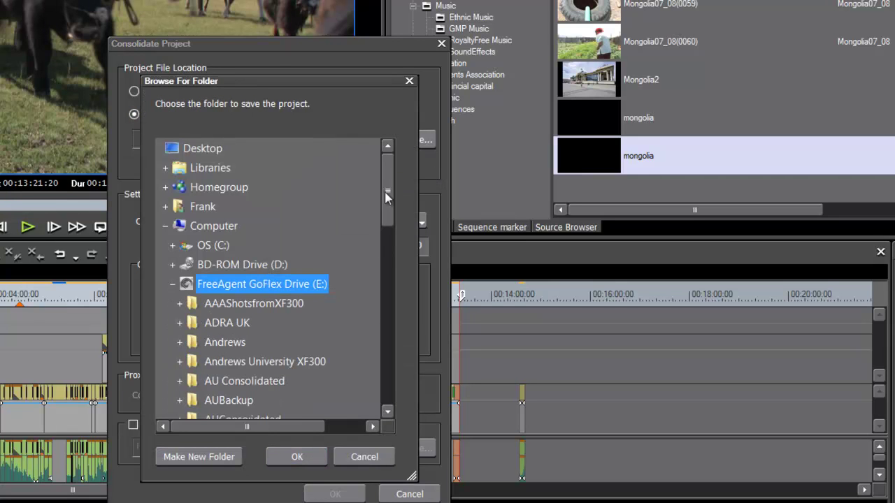
pyautogui.moveTo(384, 191); pyautogui.dragTo(389, 361)
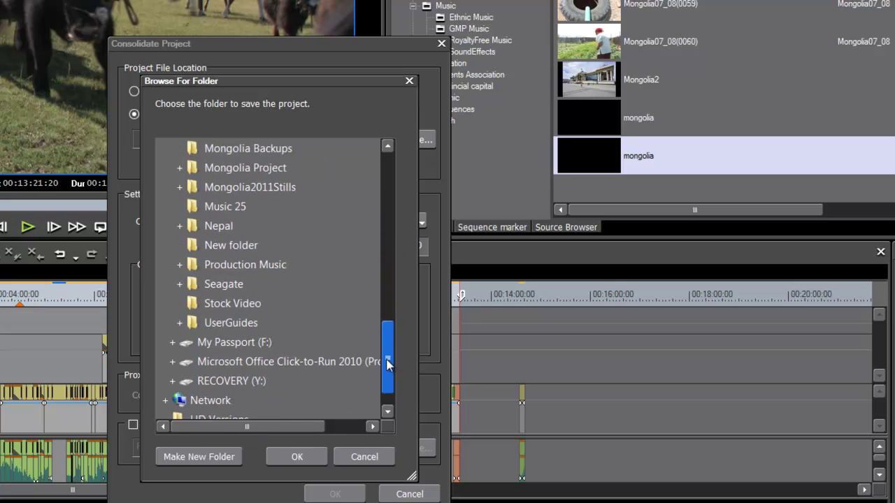
pyautogui.moveTo(388, 364); pyautogui.dragTo(393, 303)
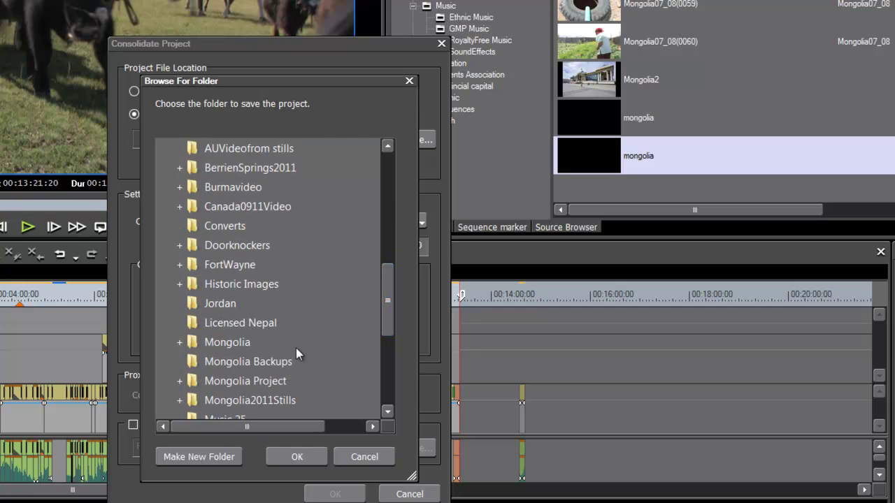
pyautogui.click(264, 363)
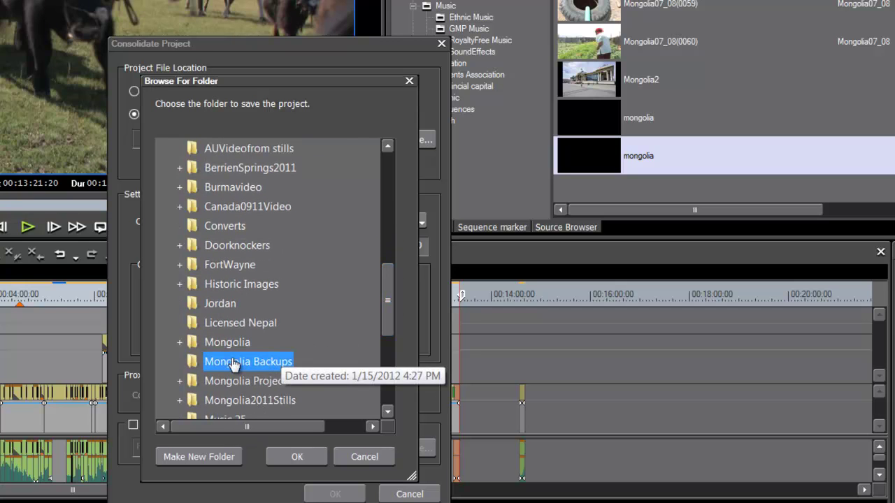
pyautogui.click(297, 456)
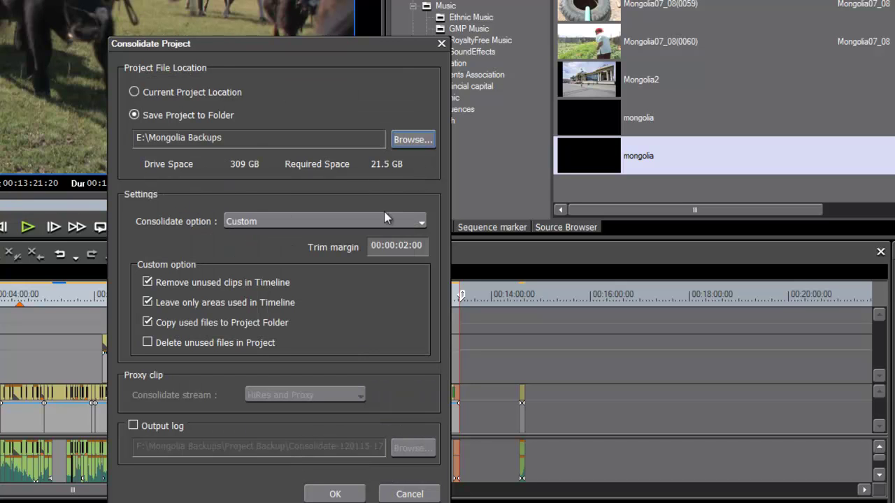
# Set the consolidate option to Backup after trying Cleanup, raising required space to 295 GB.
pyautogui.click(420, 224)
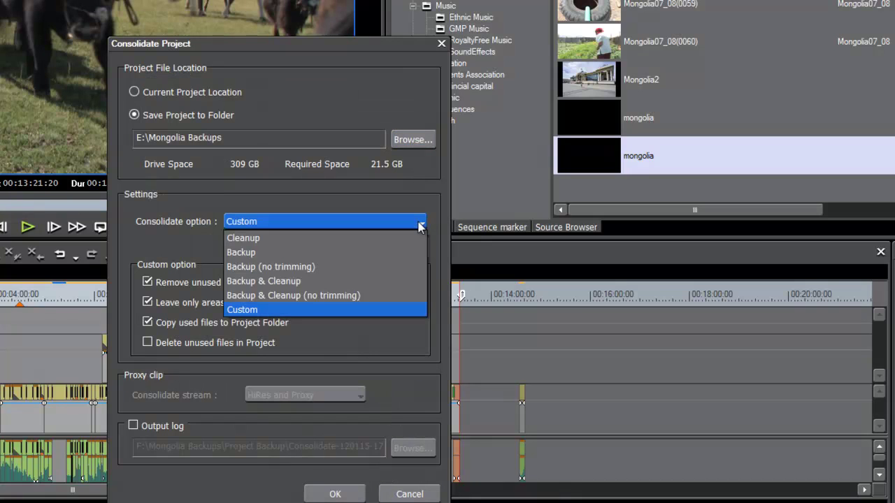
pyautogui.click(345, 238)
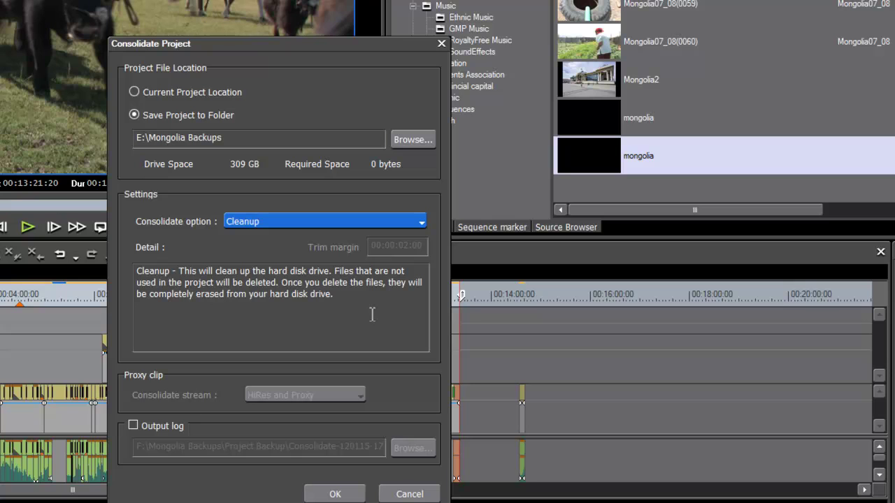
pyautogui.click(421, 223)
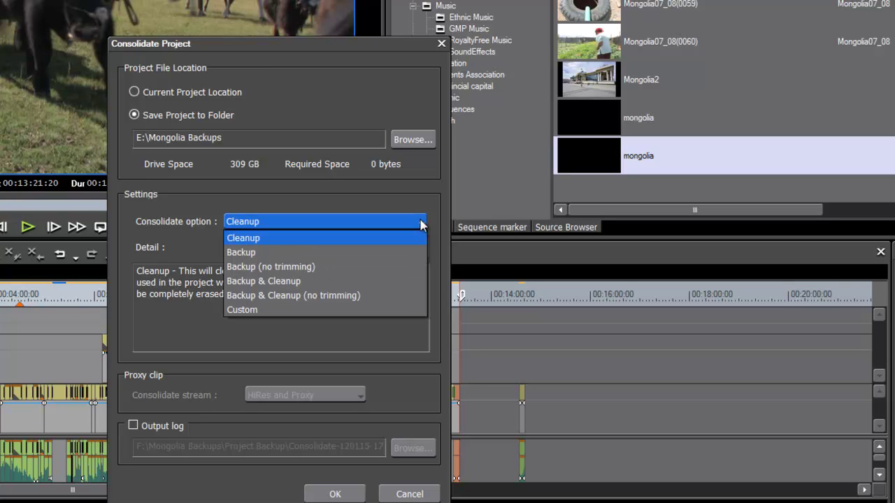
pyautogui.click(398, 257)
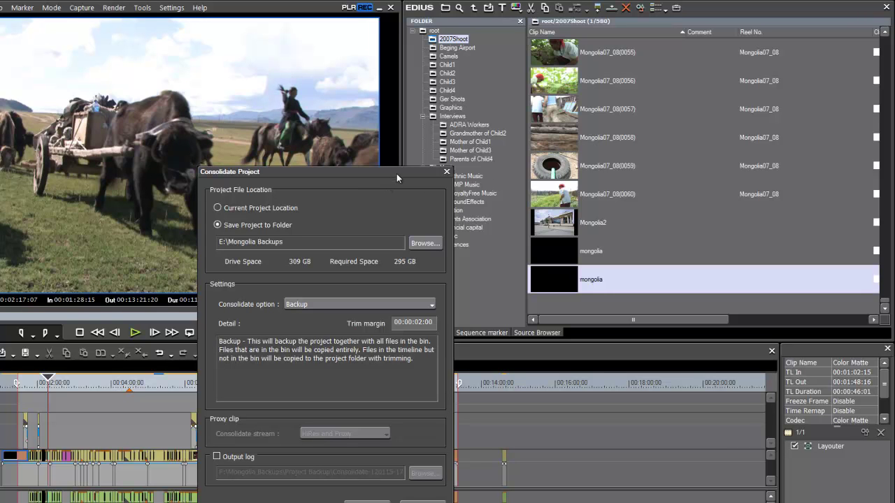
pyautogui.moveTo(397, 174); pyautogui.dragTo(326, 119)
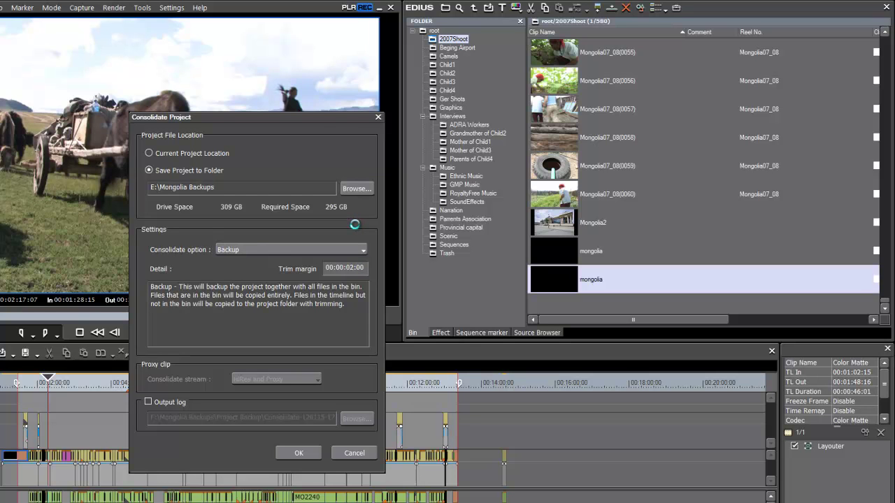
# Switch to Backup (no trimming), pushing required space to 330 GB, beyond the 309 GB free.
pyautogui.click(329, 250)
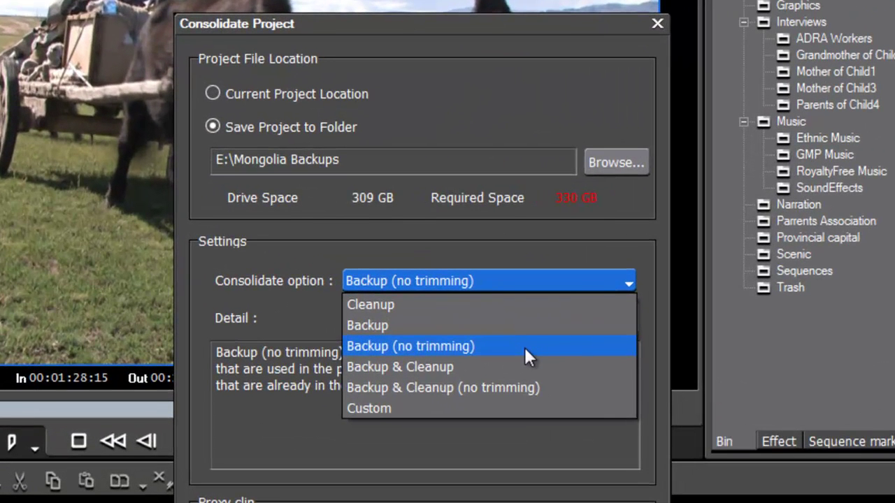
pyautogui.click(524, 347)
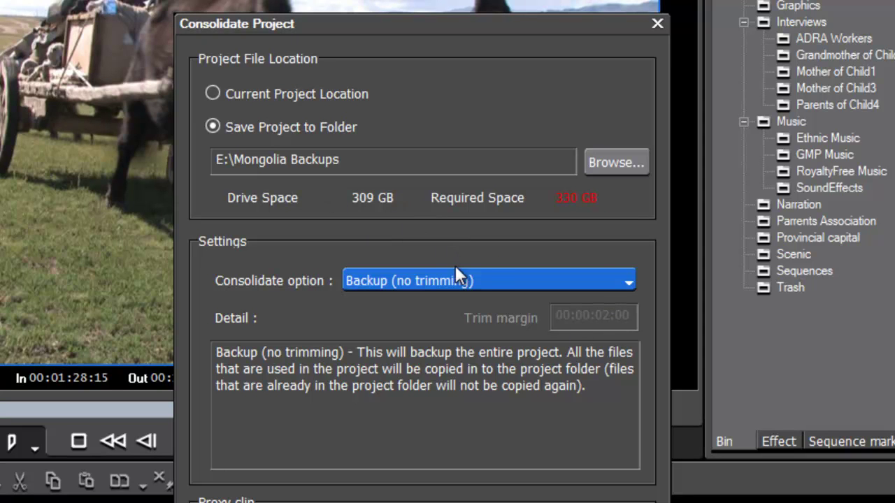
pyautogui.click(622, 284)
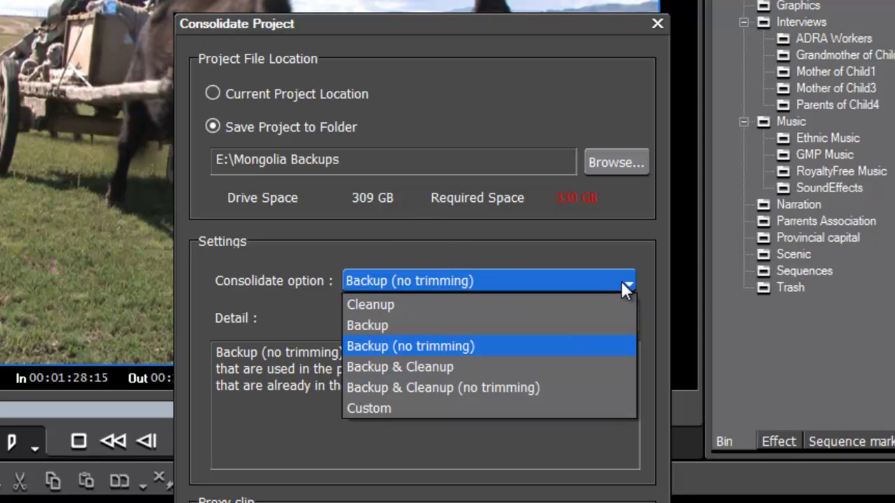
# Choose Backup & Cleanup, dropping required space to 21.5 GB against 309 GB free.
pyautogui.click(580, 364)
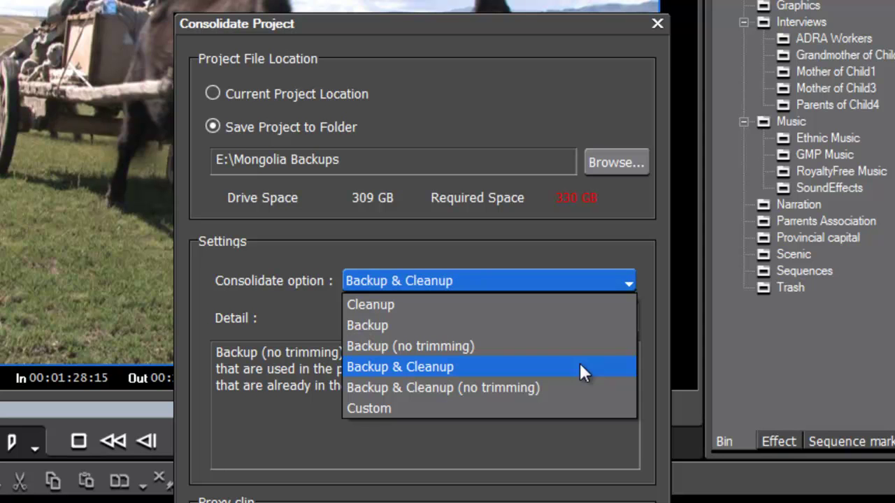
pyautogui.click(432, 366)
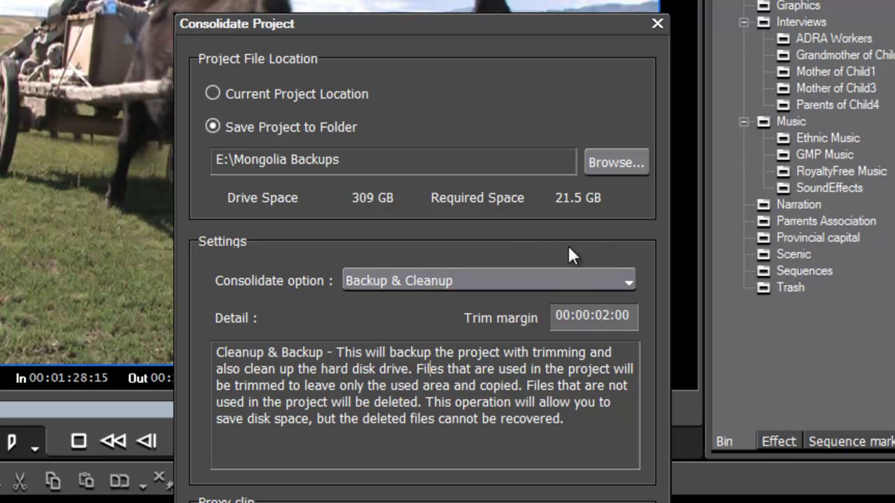
pyautogui.click(627, 285)
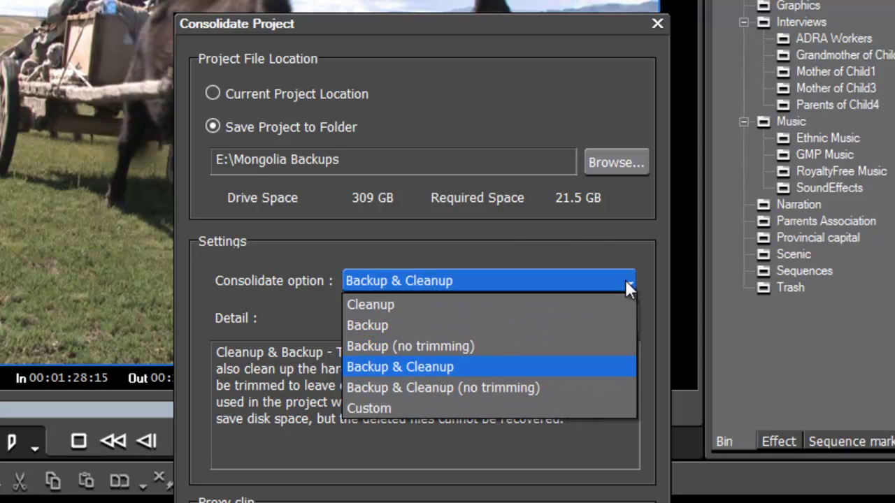
# Choose Custom to reveal the trim margin field and the cleanup checkboxes.
pyautogui.click(374, 407)
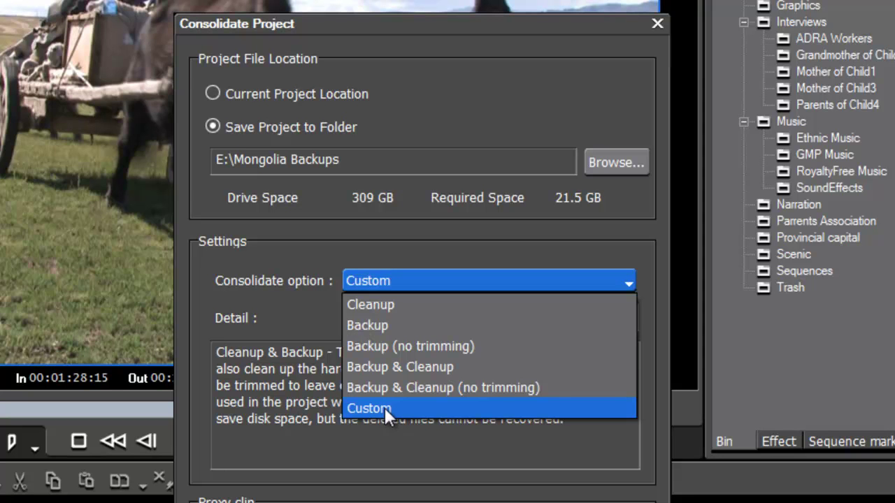
pyautogui.click(389, 406)
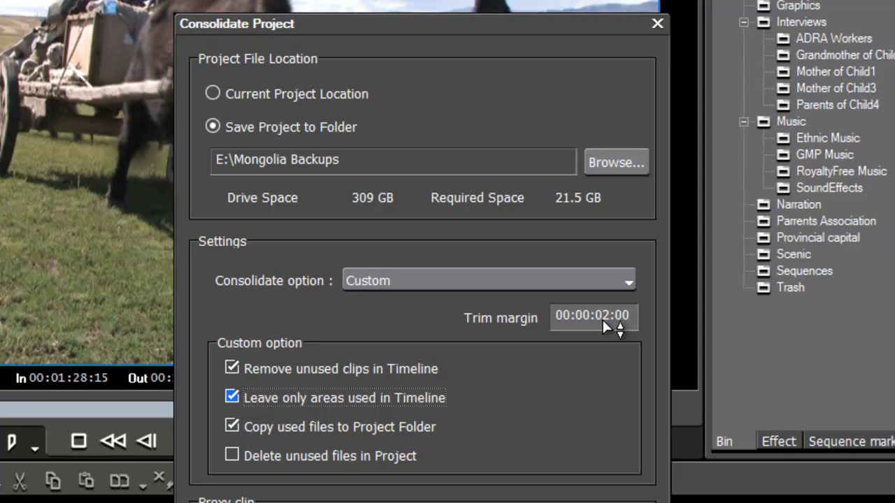
# Set the trim margin to 00:00:03:00 with unused-clip removal kept on, needing 23.0 GB.
pyautogui.click(602, 319)
pyautogui.press('Down')
pyautogui.press('Tab')
pyautogui.press('space')
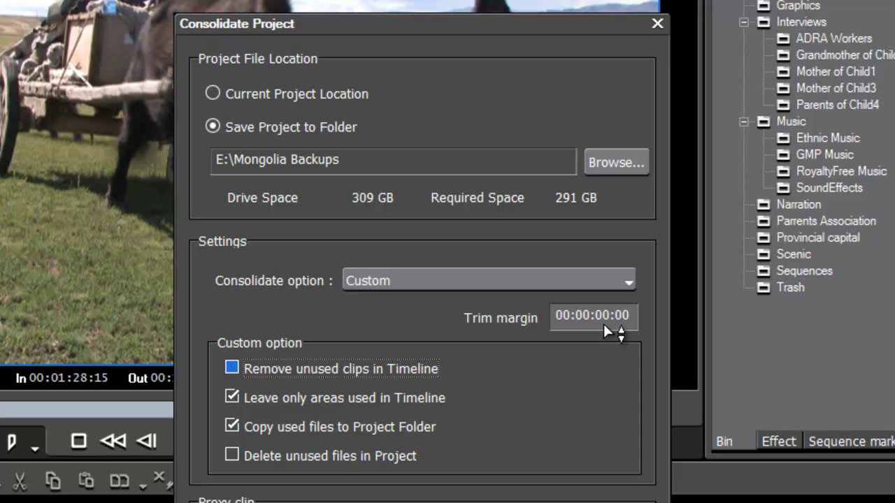
pyautogui.press('space')
pyautogui.click(599, 317)
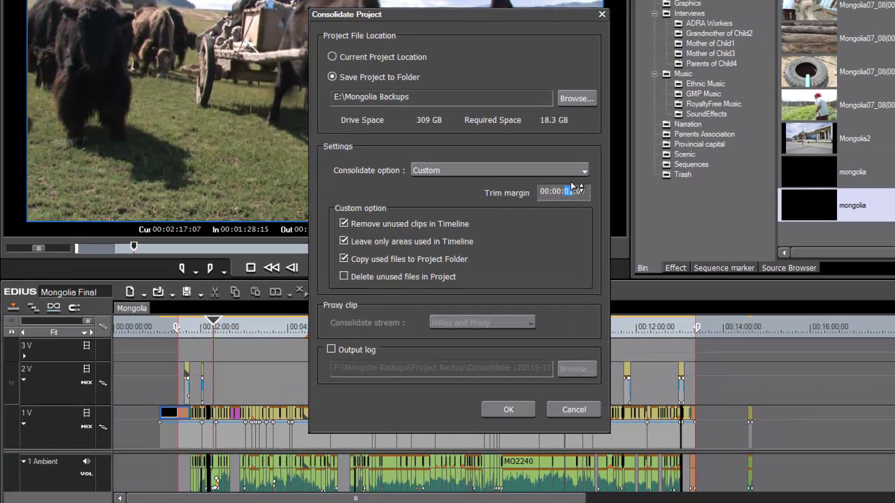
pyautogui.scroll(10, 572, 181)
pyautogui.scroll(10, 570, 190)
pyautogui.write('3')
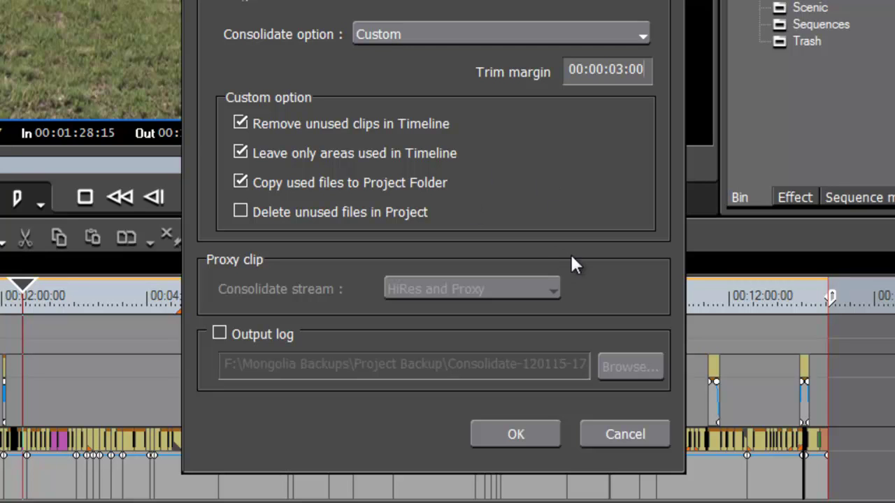
# Start the Custom consolidation, which warns that 15 WAV and MP3 files cannot be trimmed.
pyautogui.click(516, 435)
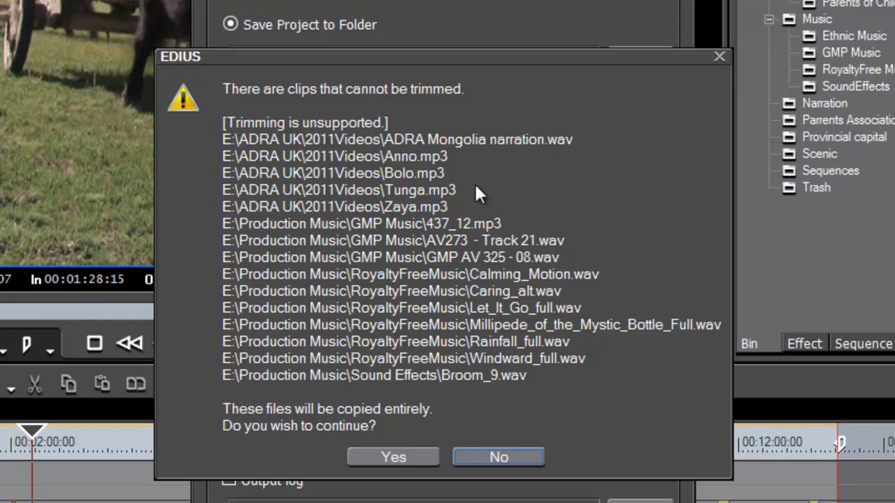
# Accept copying the untrimmable audio files whole so consolidation proceeds.
pyautogui.click(396, 457)
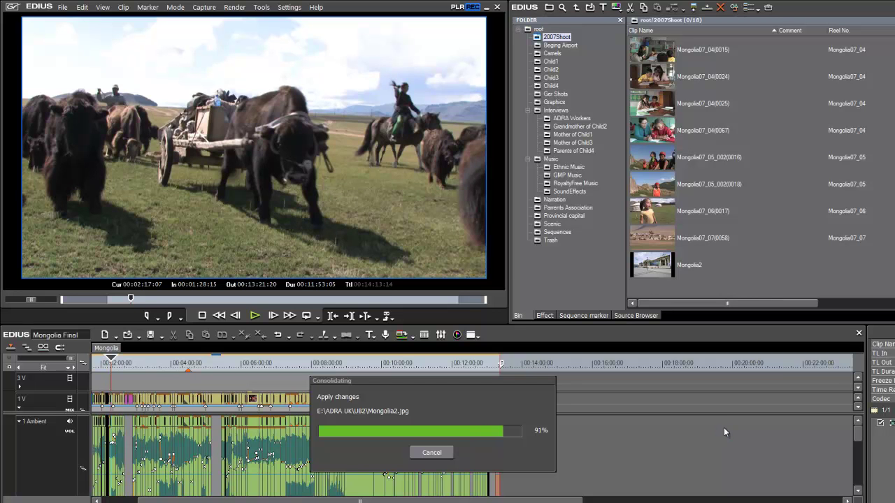
# Scrub the Mongolia Final timeline to about 10:11, then 07:15, and view the root and 2007Shoot bins.
pyautogui.moveTo(402, 377); pyautogui.dragTo(389, 378)
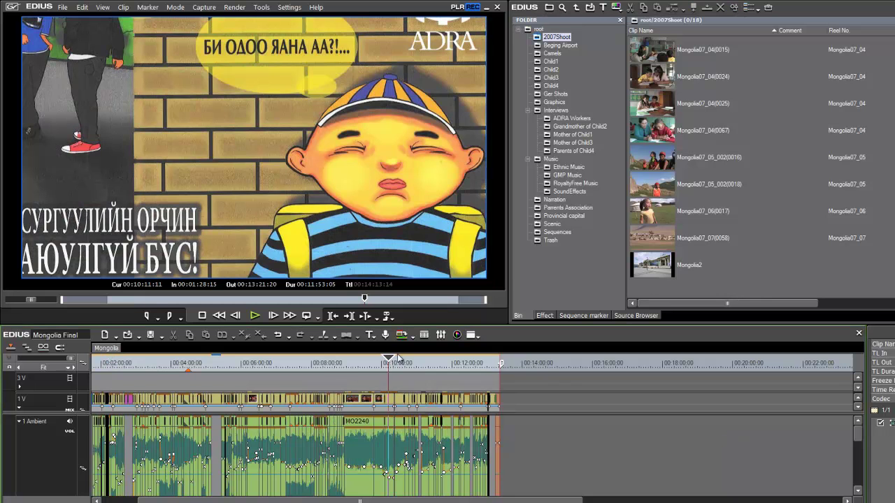
pyautogui.moveTo(302, 366); pyautogui.dragTo(284, 367)
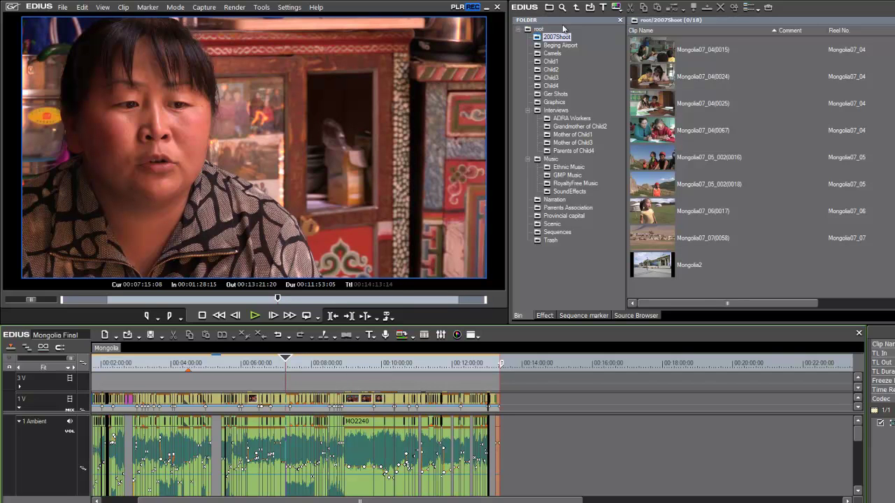
pyautogui.click(540, 30)
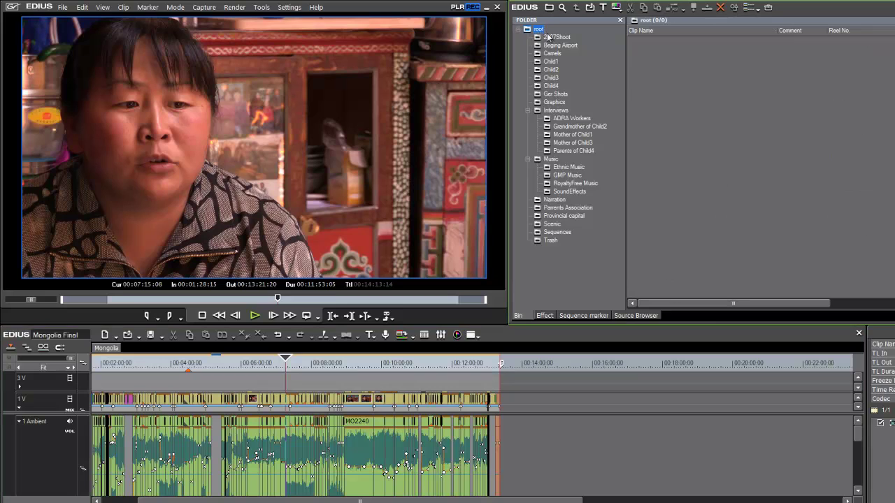
pyautogui.click(552, 37)
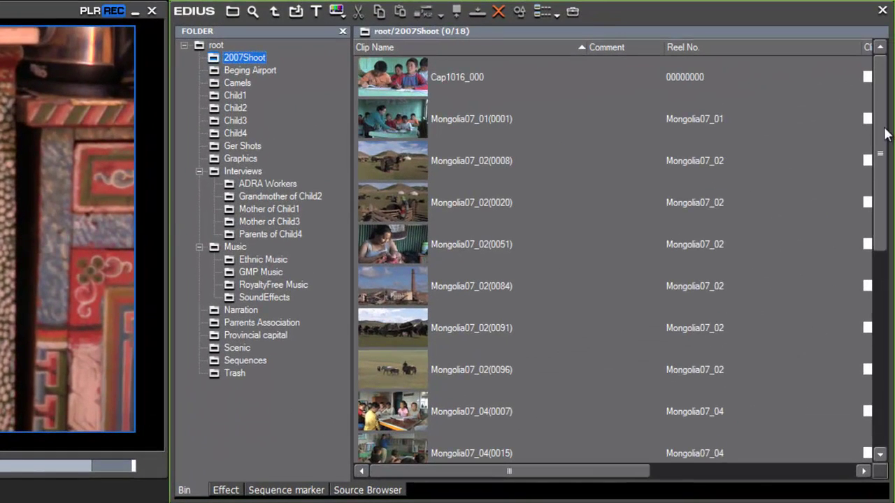
pyautogui.moveTo(883, 134); pyautogui.dragTo(875, 91)
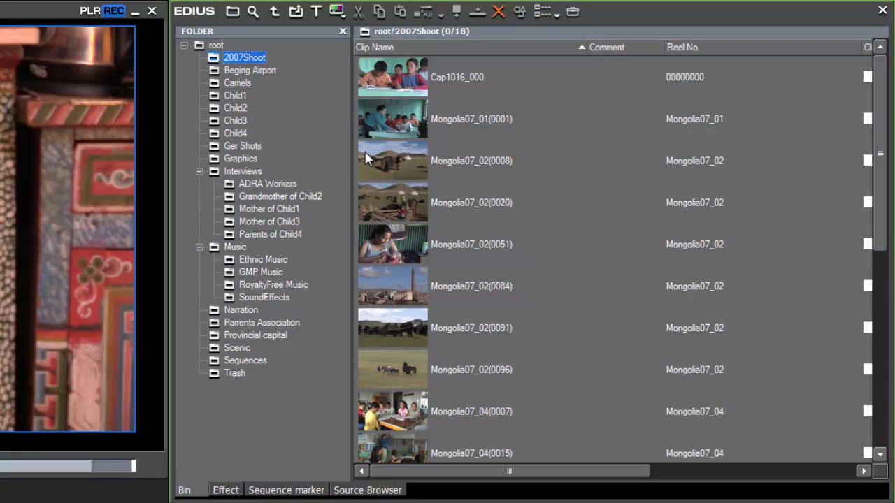
# Browse the Beging Airport, Camels, Child1, Child2, Provincial capital, Scenic and Parents Association bins.
pyautogui.click(241, 72)
pyautogui.click(237, 84)
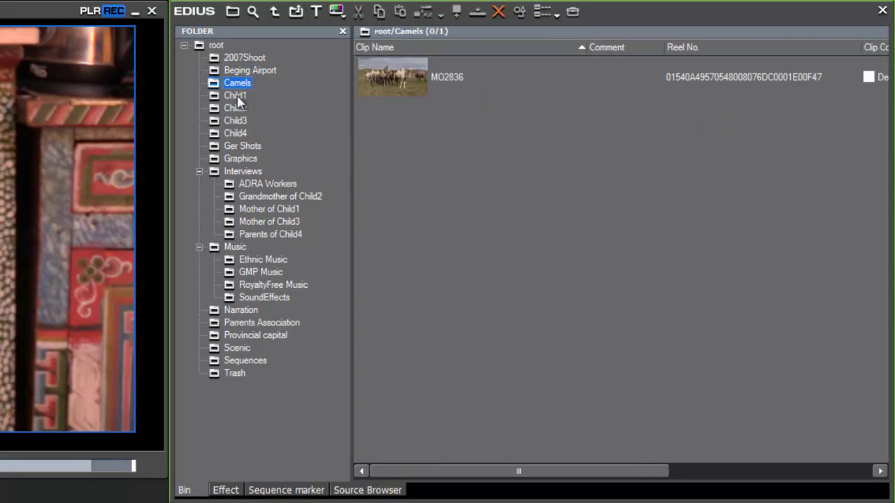
pyautogui.click(235, 95)
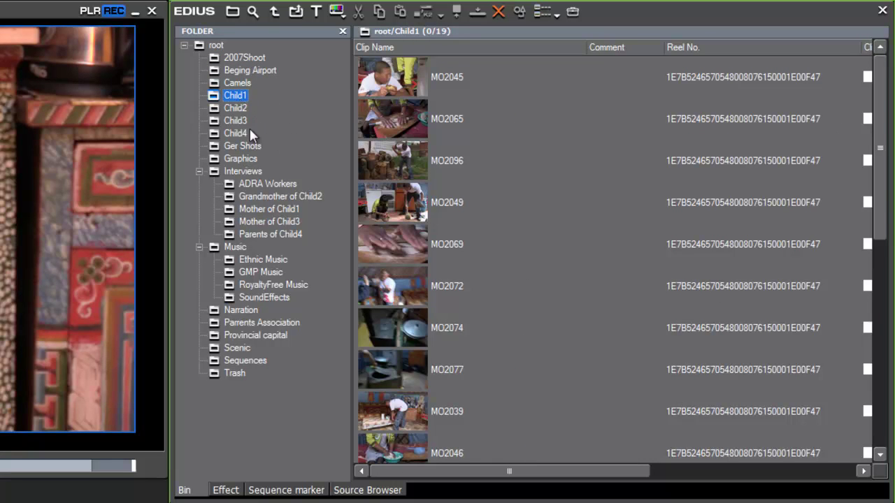
pyautogui.click(237, 109)
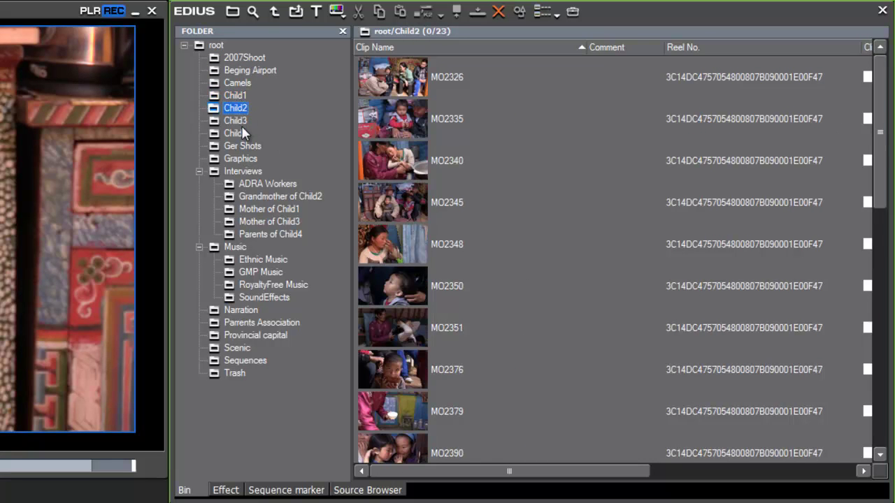
pyautogui.scroll(-10, 865, 109)
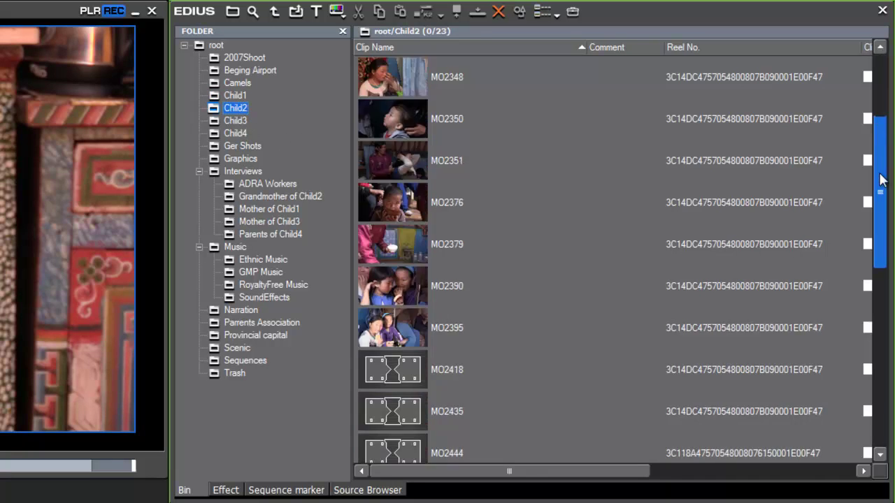
pyautogui.click(261, 323)
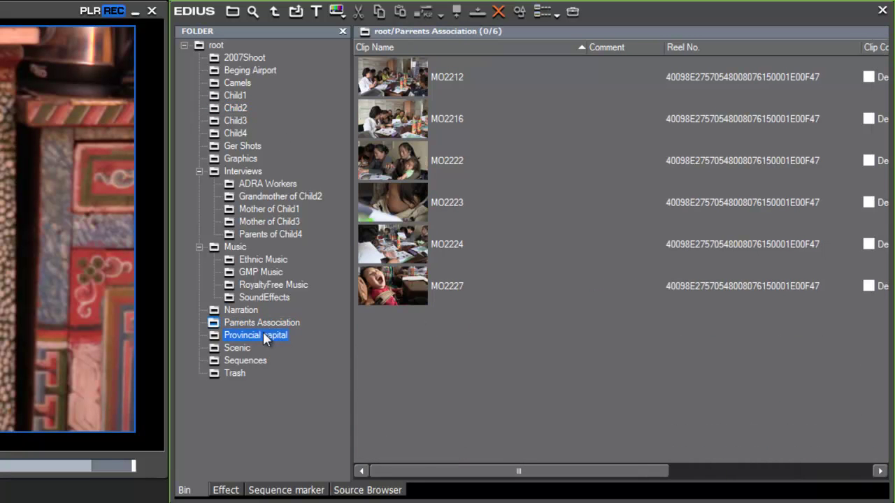
pyautogui.click(245, 349)
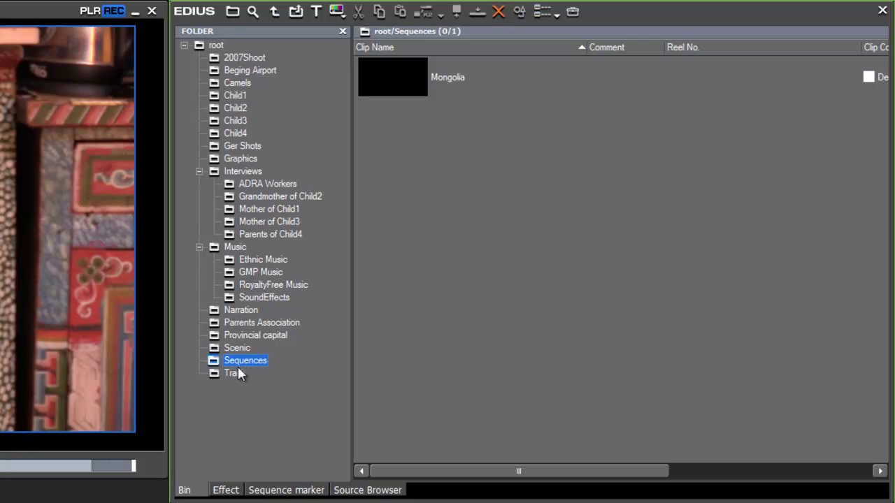
pyautogui.click(248, 348)
pyautogui.click(261, 323)
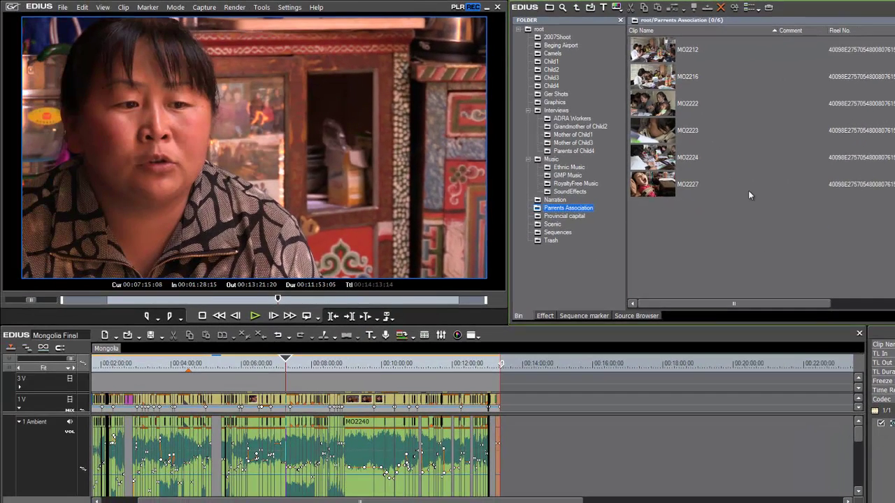
# Check the Child1, Camels and 2007Shoot bins and move playback back to about 00:08:48:00.
pyautogui.moveTo(461, 363); pyautogui.dragTo(349, 363)
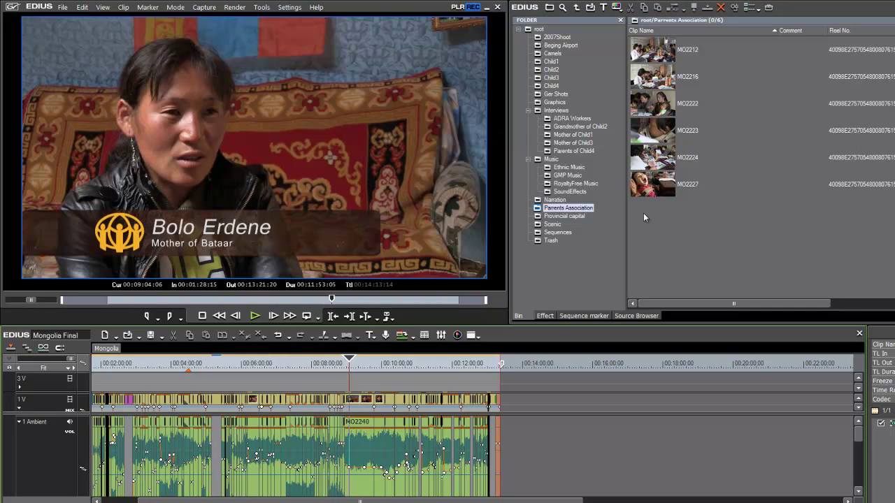
pyautogui.click(550, 62)
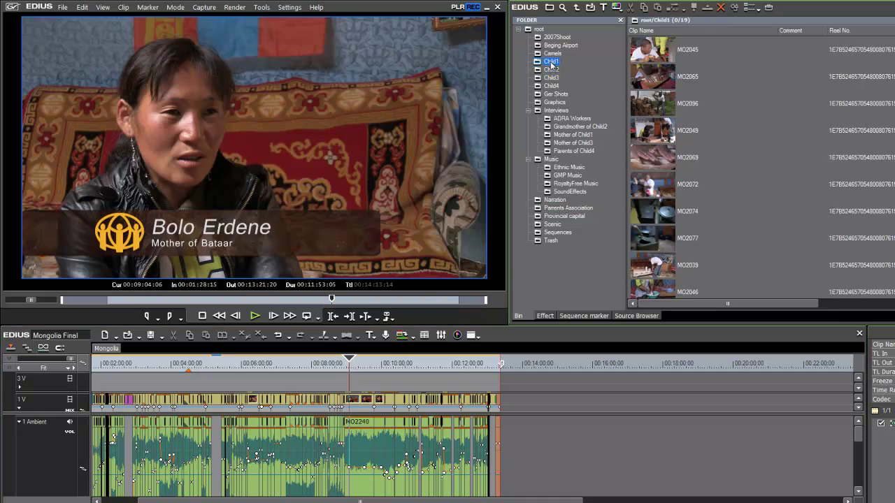
pyautogui.click(553, 54)
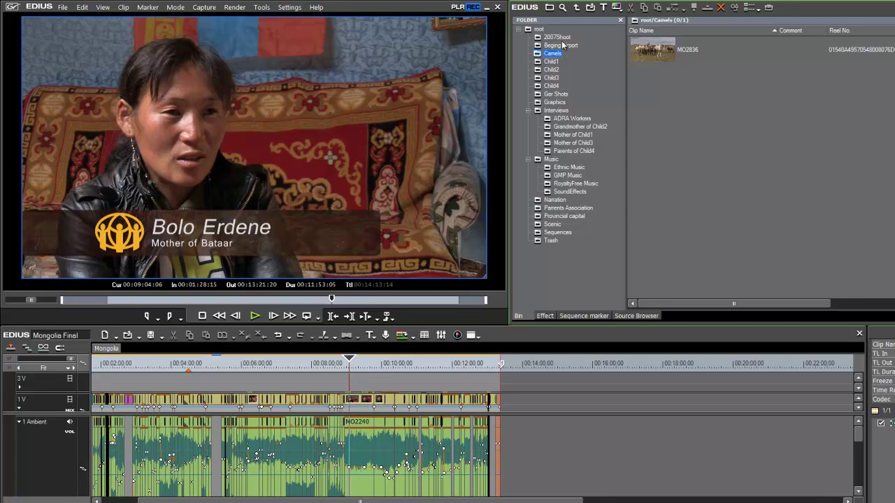
pyautogui.click(557, 38)
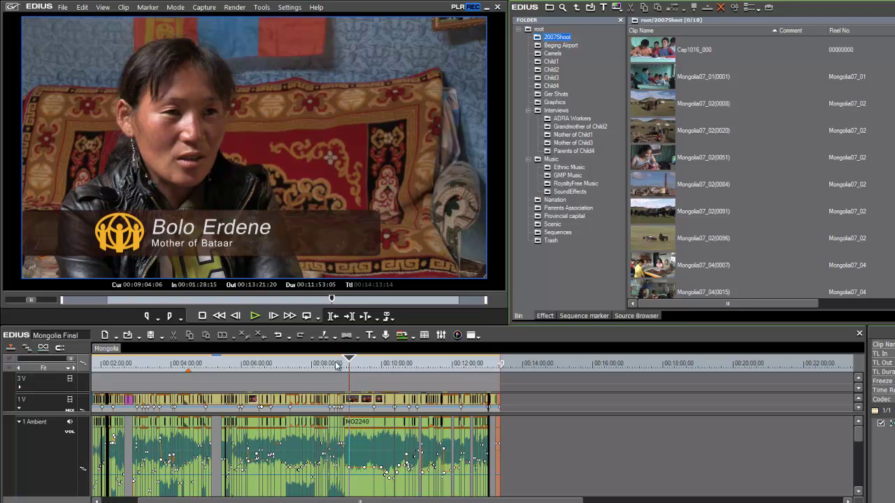
pyautogui.moveTo(348, 360); pyautogui.dragTo(340, 362)
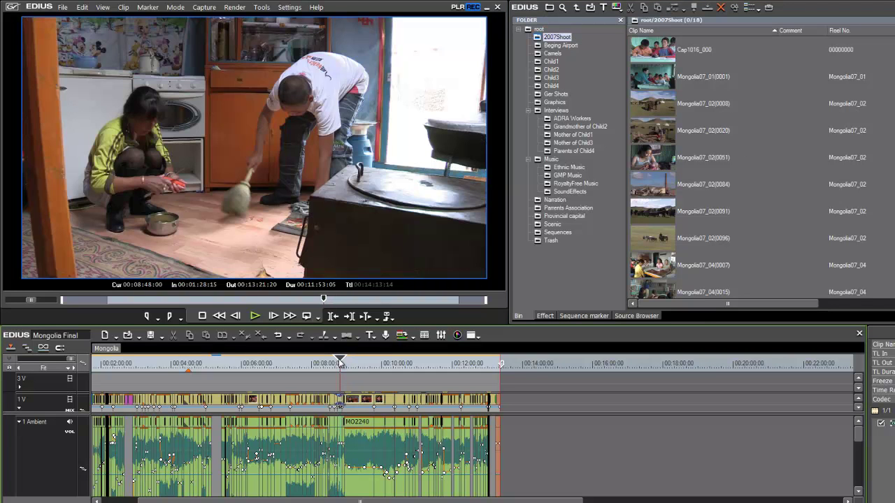